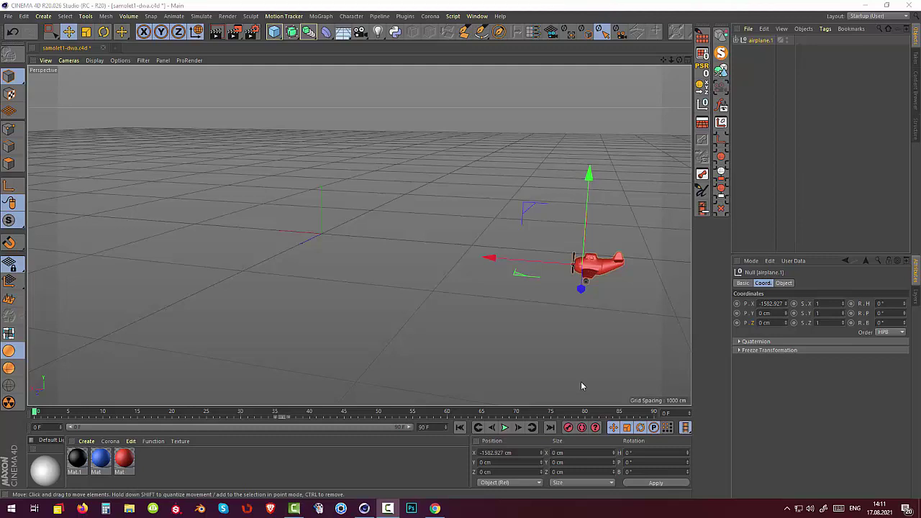
Duplicate the airplane.1 null in the Object Manager and rename the copy airplane2.
click(759, 41)
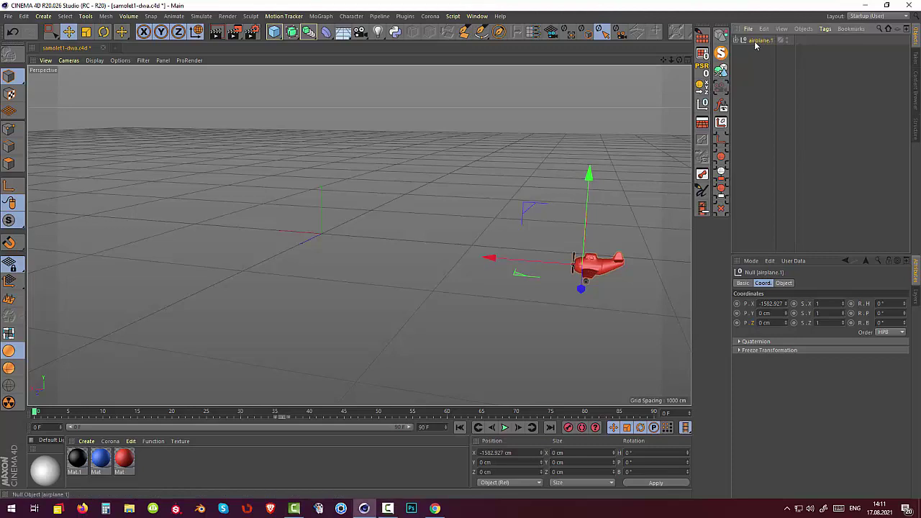
ctrl+drag(755, 43, 759, 53)
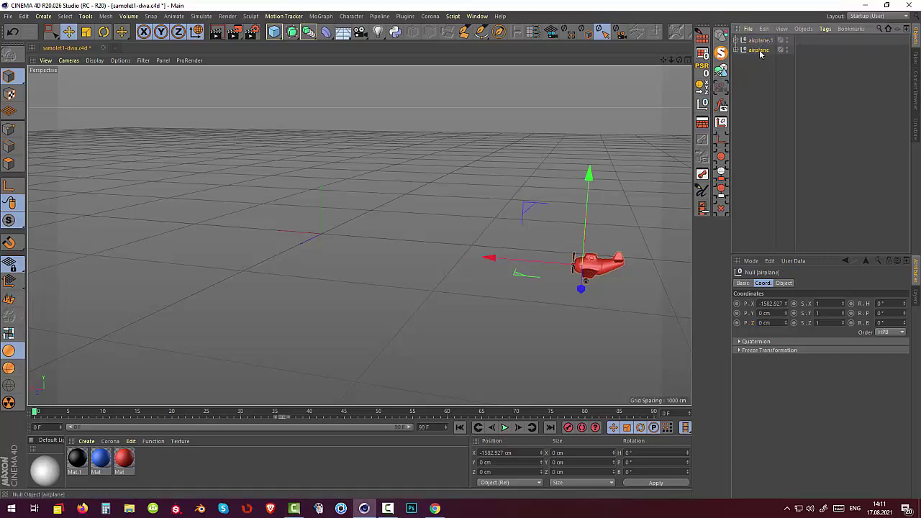
double_click(759, 50)
click(775, 50)
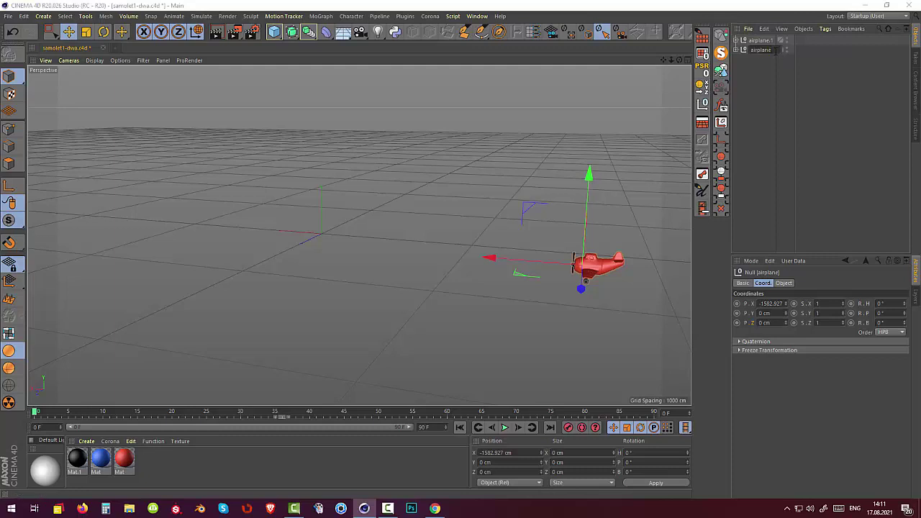
text(.1)
text(2)
key(Return)
click(746, 40)
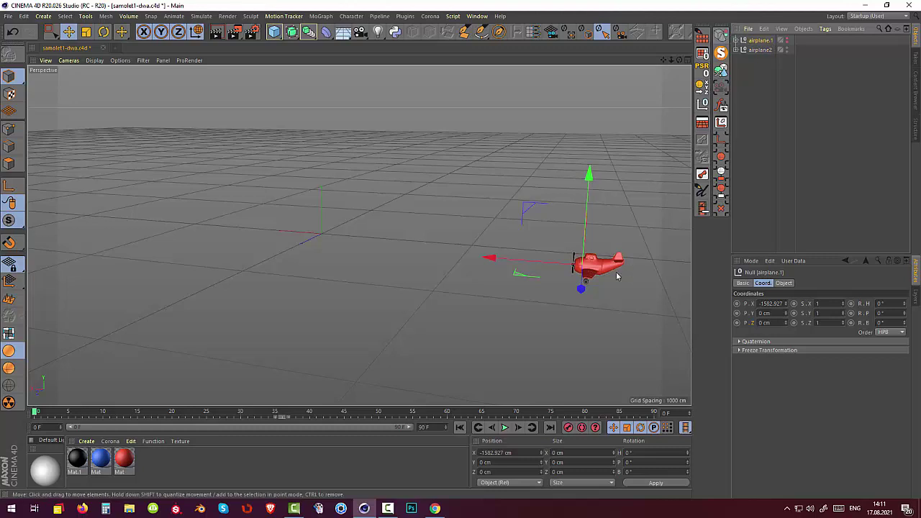
Copy the red Mat material as Mat.2, then delete the original Mat.
click(122, 460)
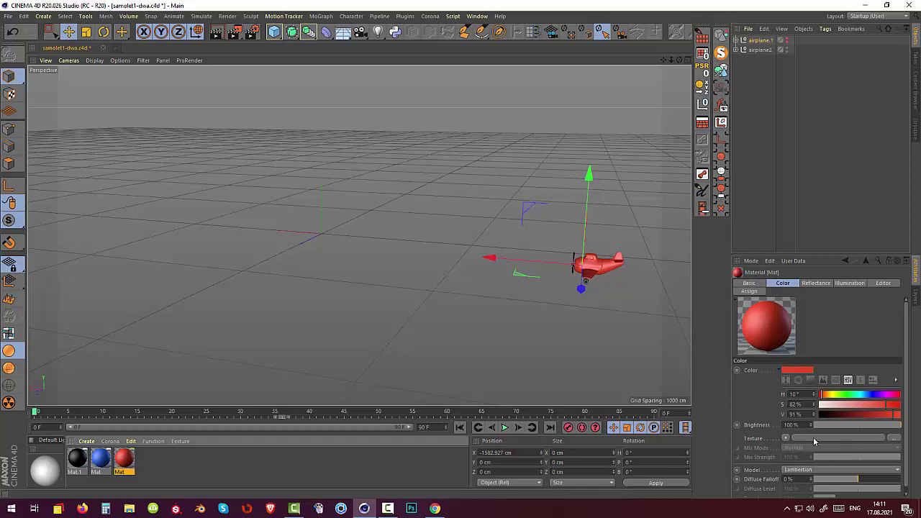
key(ctrl+c)
key(ctrl+v)
click(128, 462)
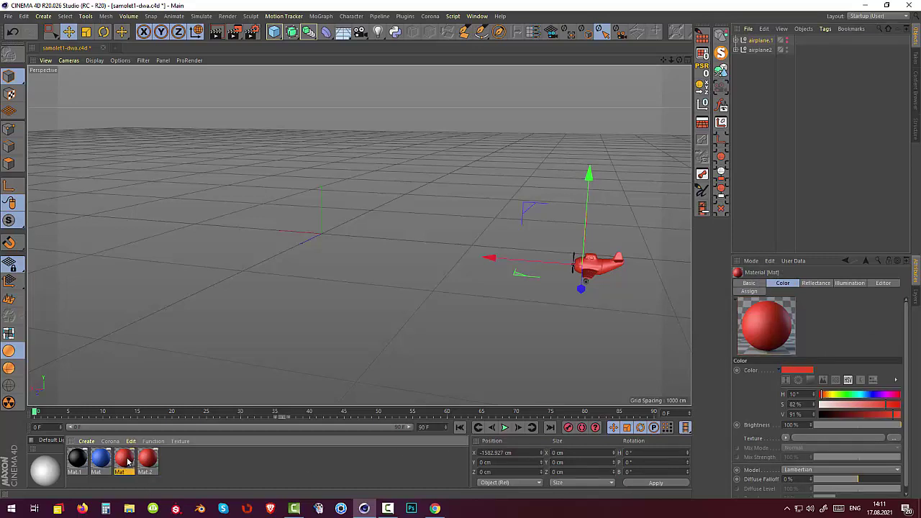
key(Delete)
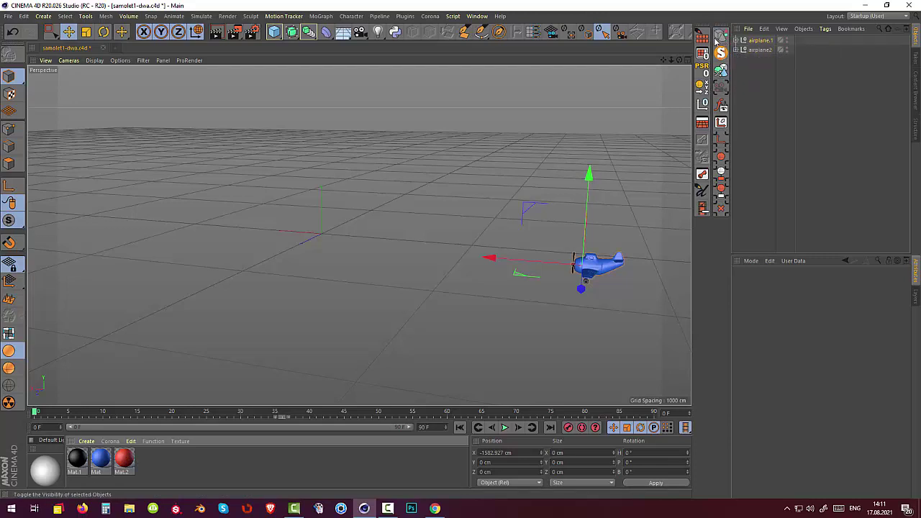
click(757, 50)
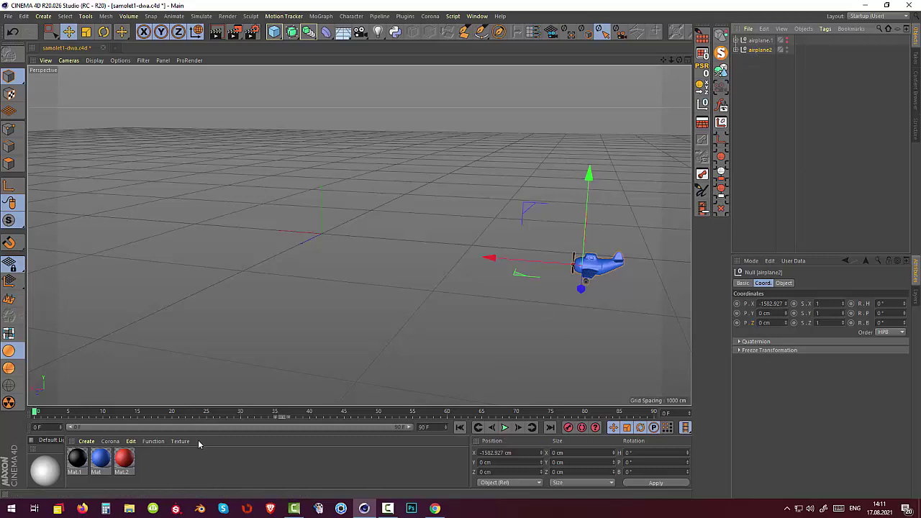
Apply red Mat.2 to airplane2's Symmetry.1, toggle airplane.1's visibility, and collapse the hierarchy.
click(738, 51)
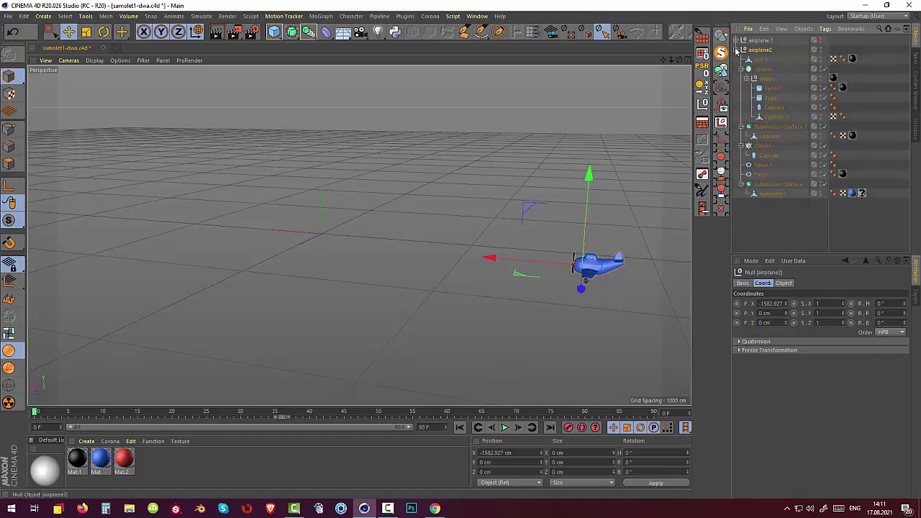
drag(124, 462, 853, 194)
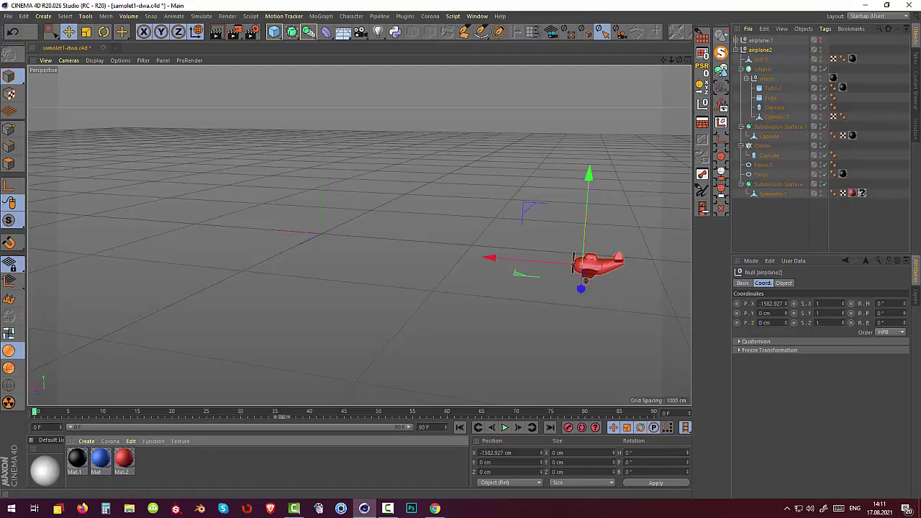
click(765, 41)
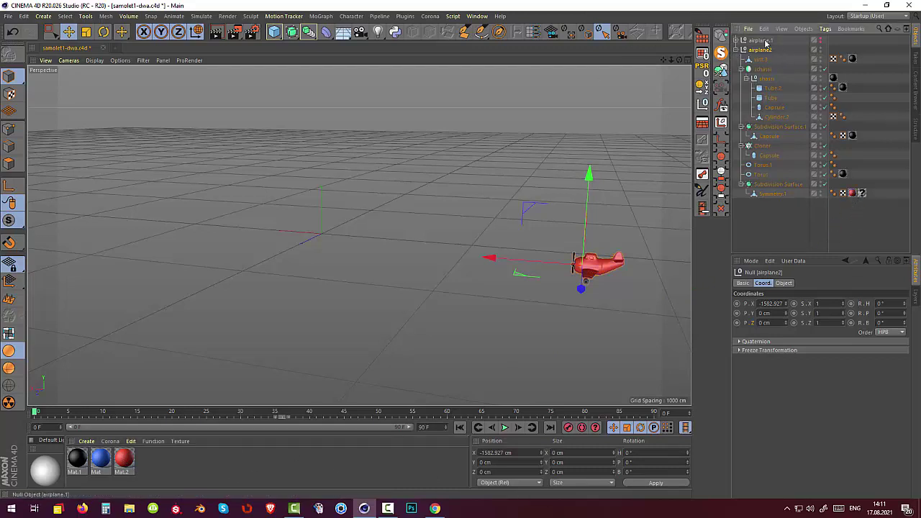
click(720, 37)
click(722, 36)
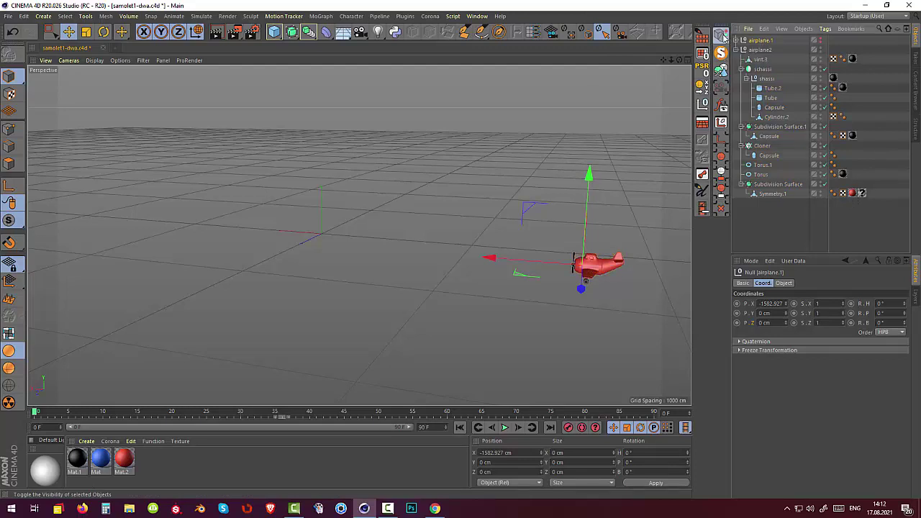
click(723, 36)
click(723, 36)
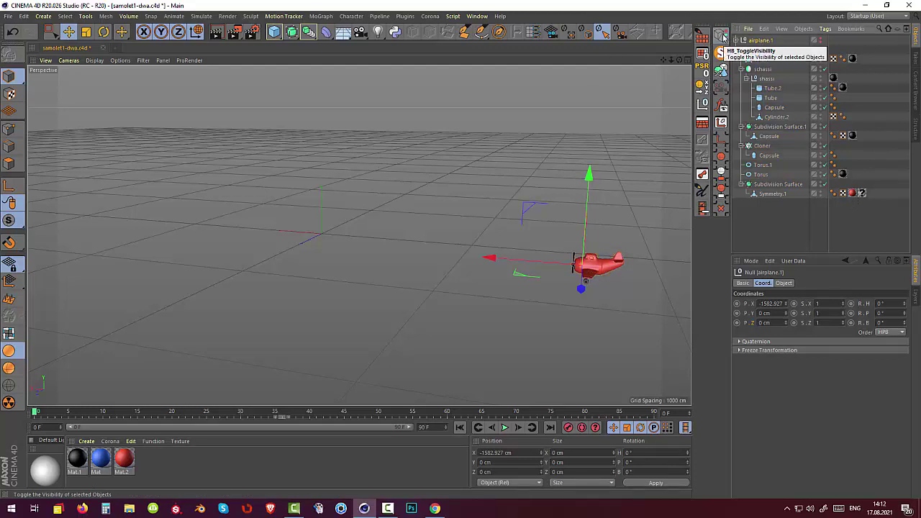
click(722, 36)
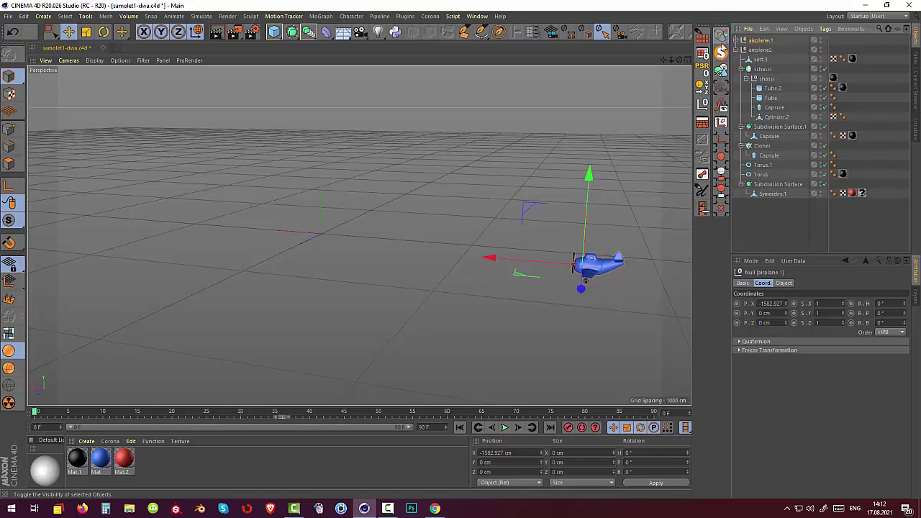
click(744, 50)
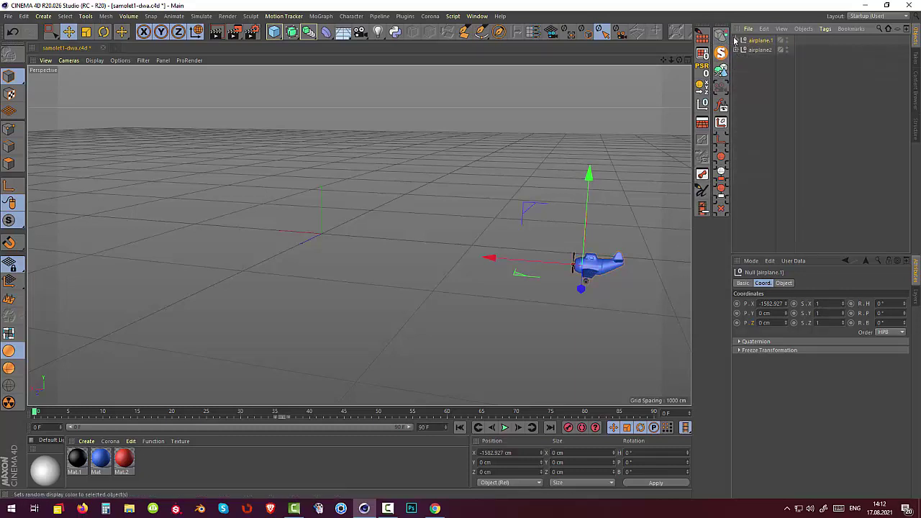
click(757, 51)
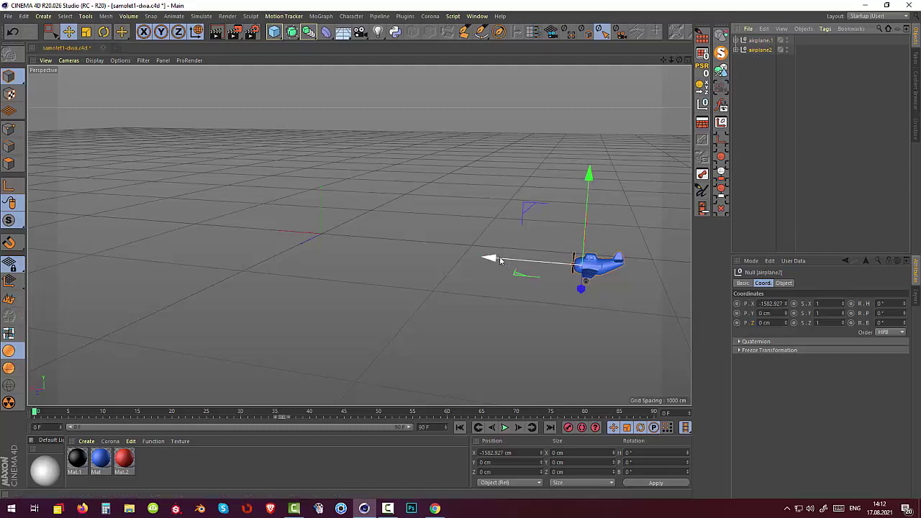
Slide the red airplane2 left along X, then return it over the blue airplane.1.
drag(491, 256, 385, 271)
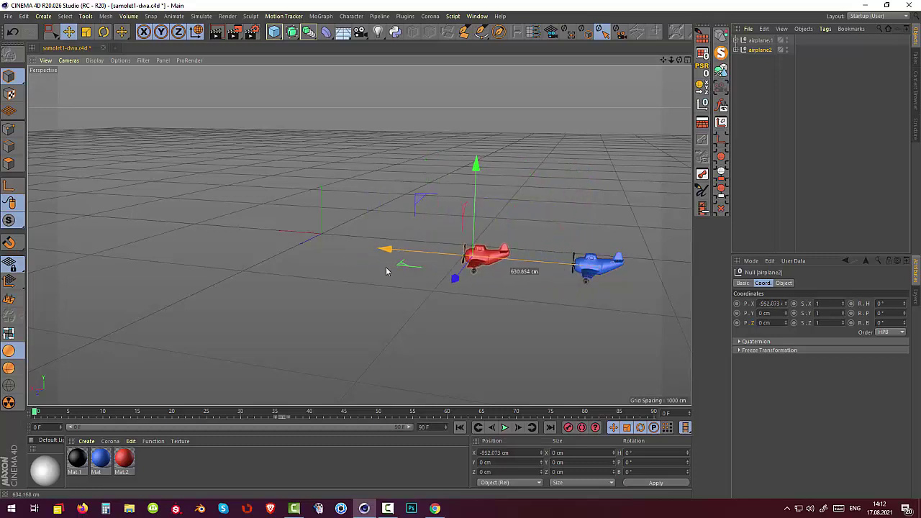
alt+drag(554, 318, 625, 328)
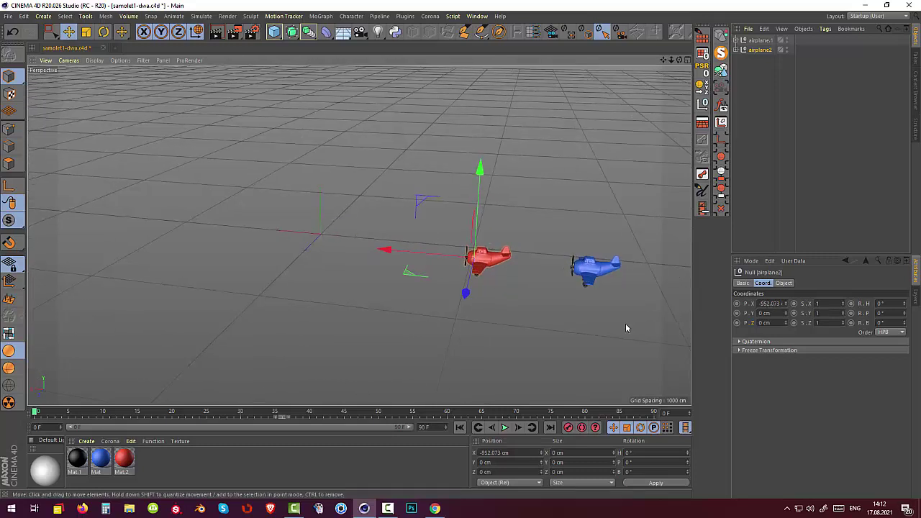
alt+drag(624, 329, 626, 317)
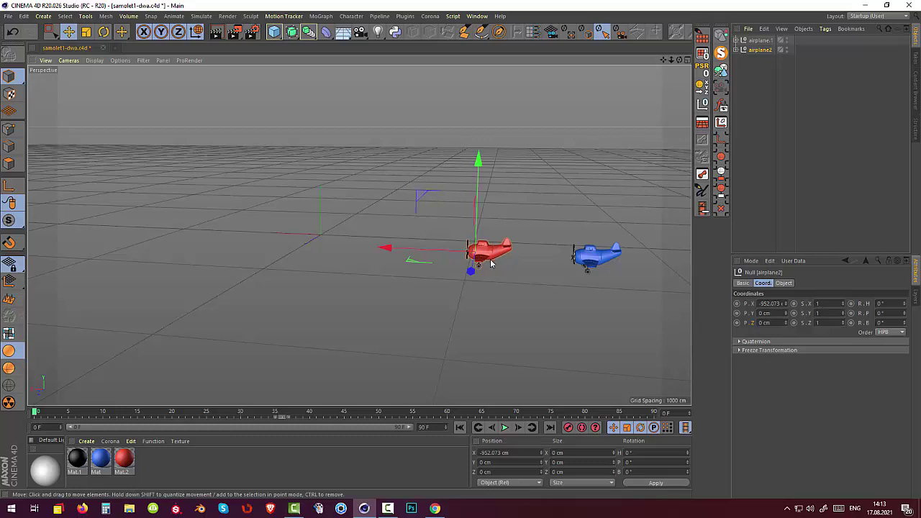
drag(388, 252, 489, 255)
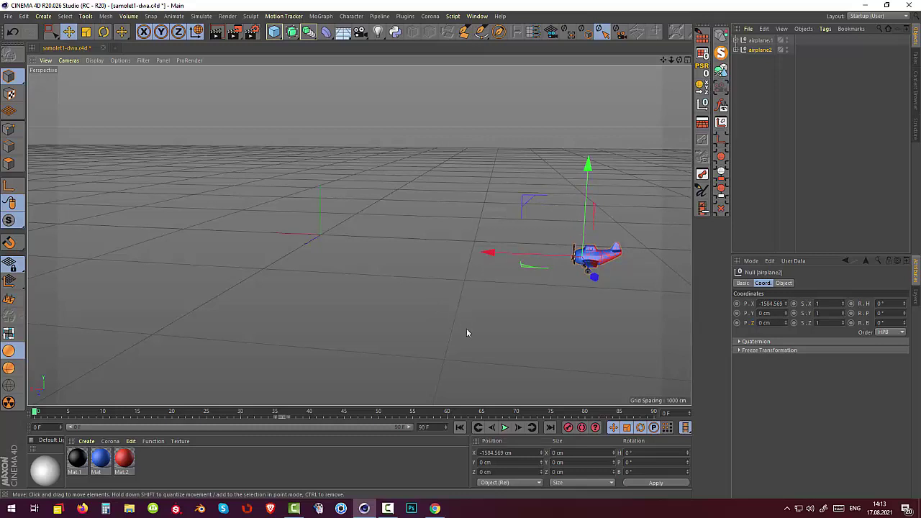
Nudge airplane.1 along X to -1585.229 cm and reconfirm airplane2's name.
click(756, 40)
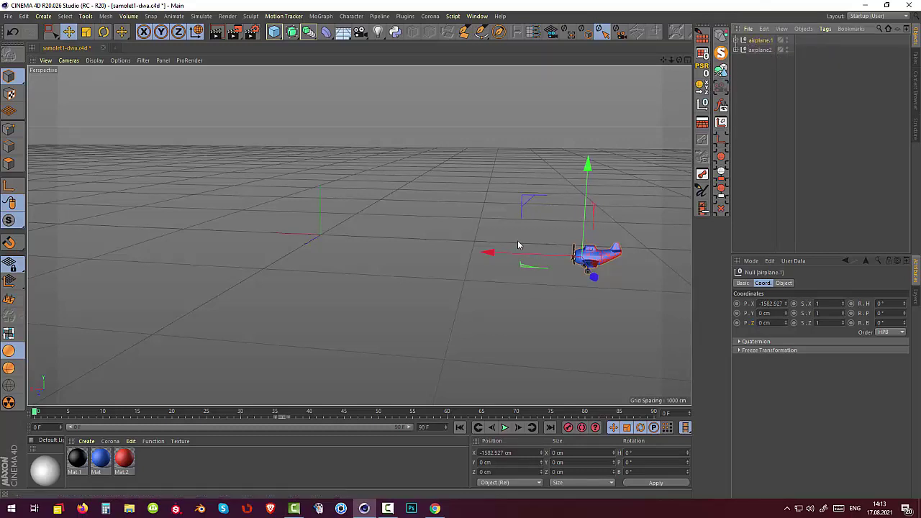
drag(482, 254, 482, 253)
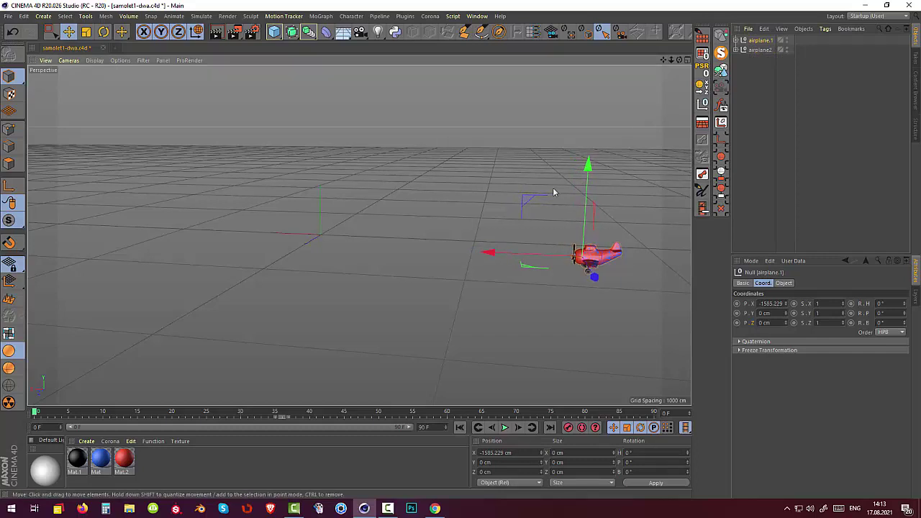
double_click(760, 49)
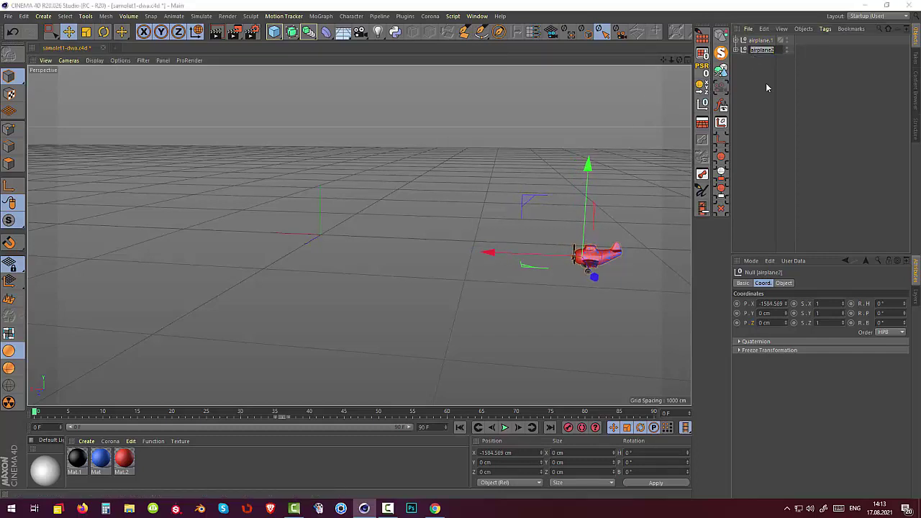
key(Return)
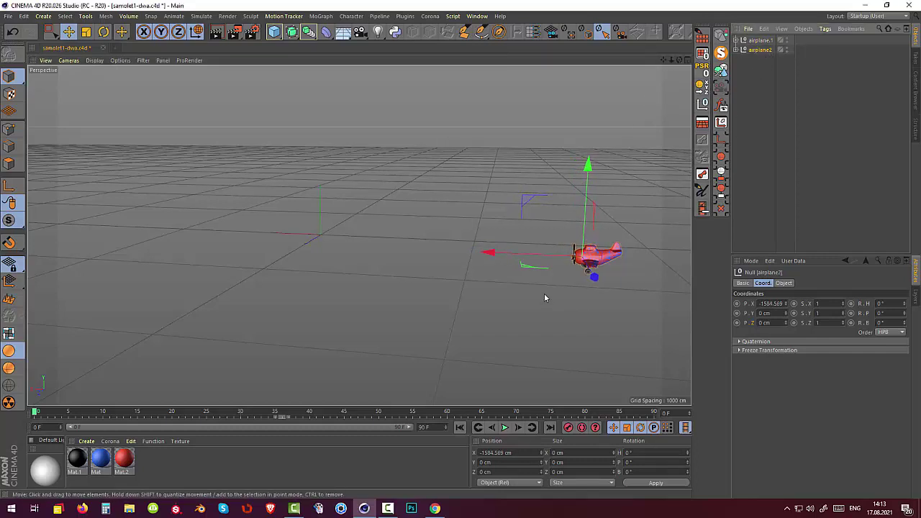
Create a Helix spline and rotate it to a heading of 90°.
click(485, 36)
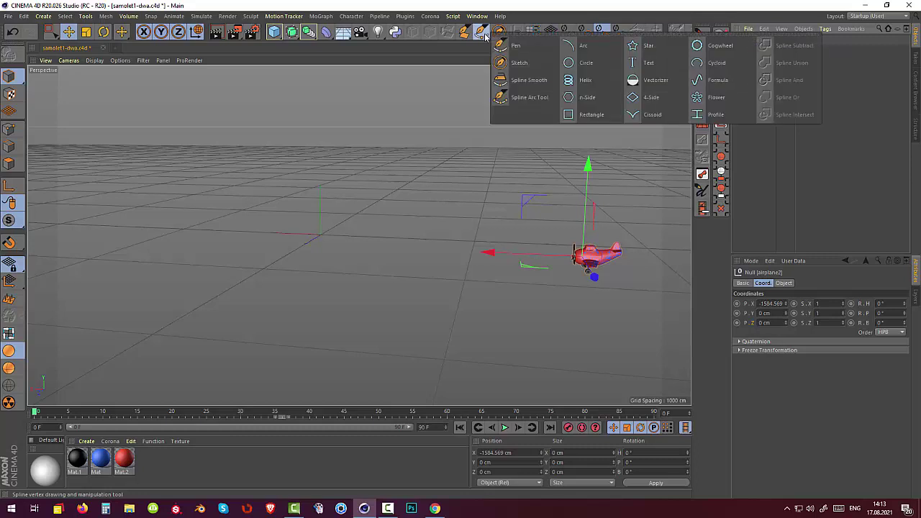
click(572, 82)
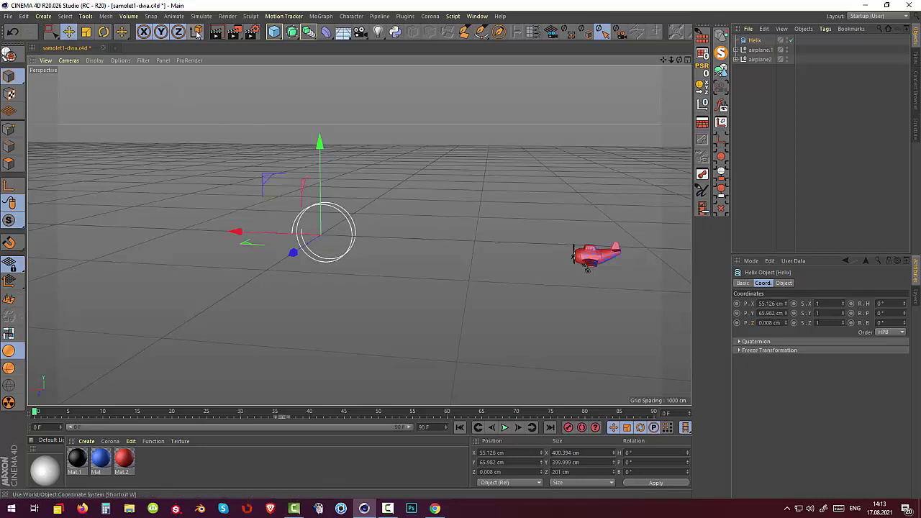
click(105, 33)
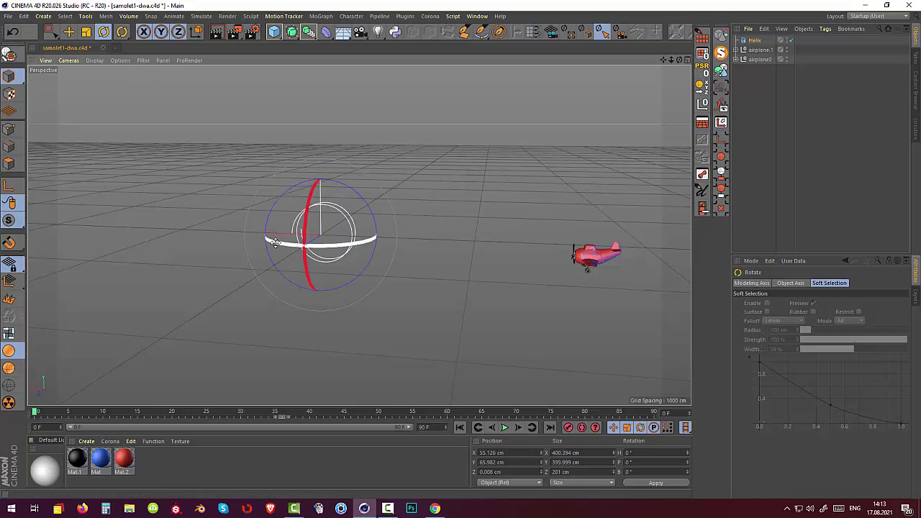
drag(275, 241, 387, 245)
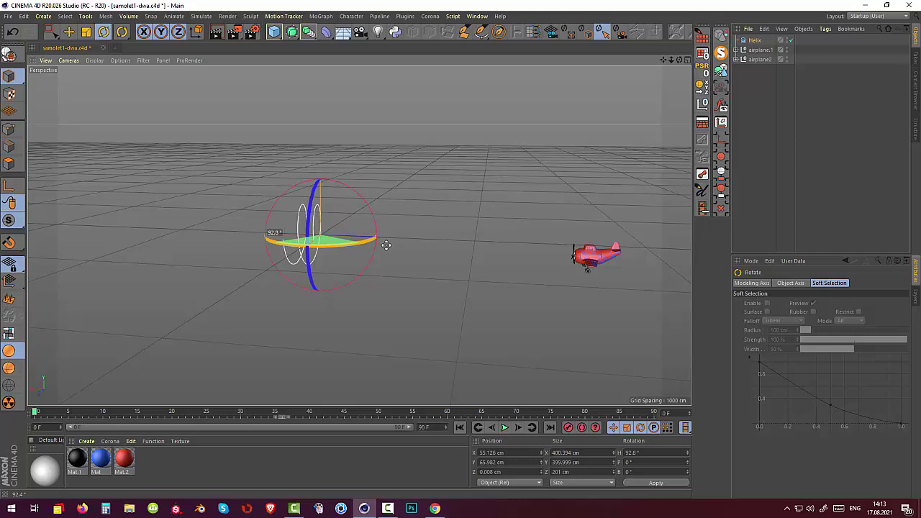
drag(387, 246, 377, 250)
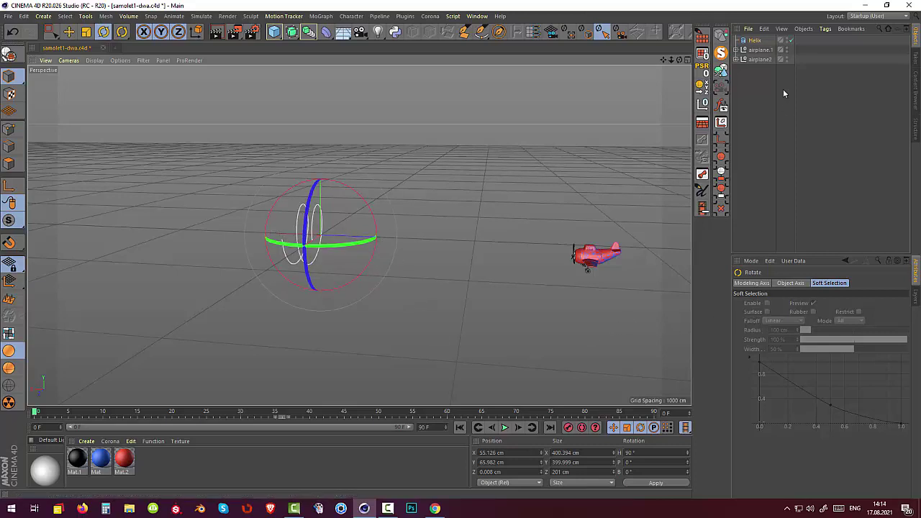
click(755, 41)
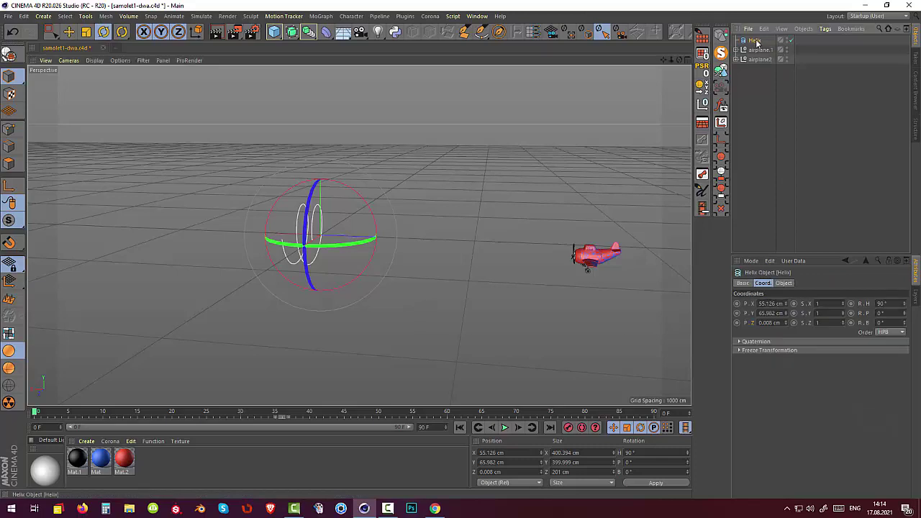
Give the Helix Start Radius 192 cm, End Radius 55 cm and Height 1930 cm.
click(784, 283)
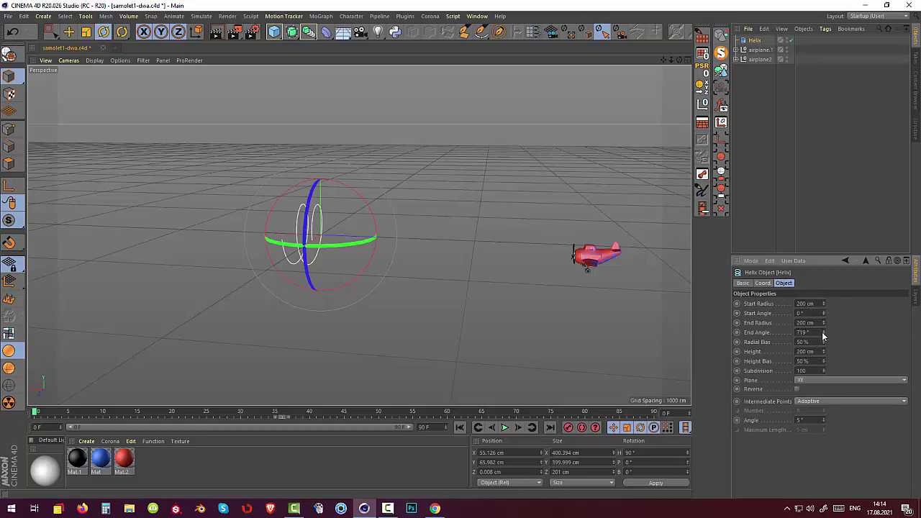
drag(824, 332, 823, 308)
drag(823, 354, 849, 338)
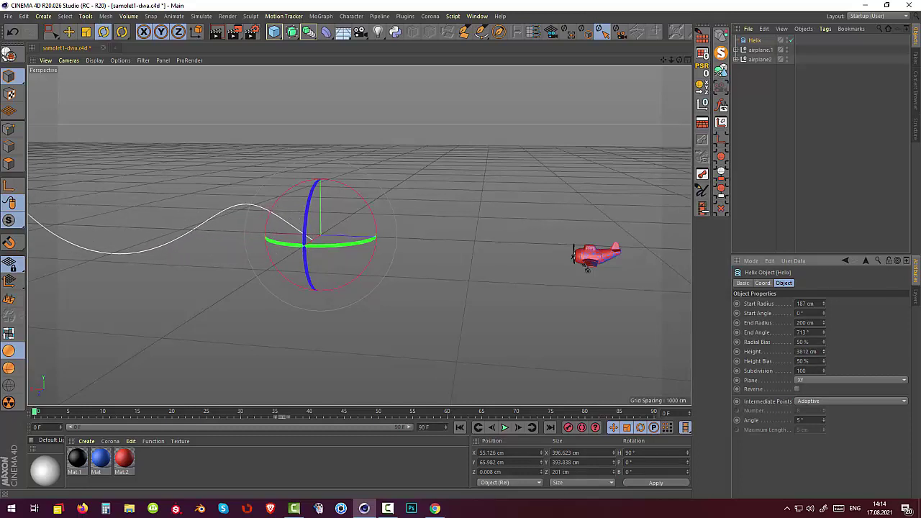
drag(823, 351, 733, 470)
scroll(509, 294, down, 2)
scroll(509, 294, down, 2)
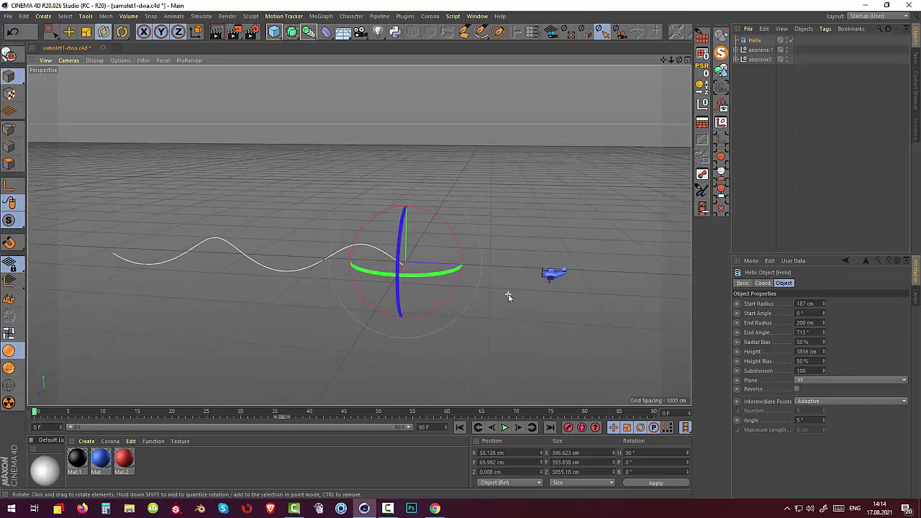
scroll(509, 293, down, 2)
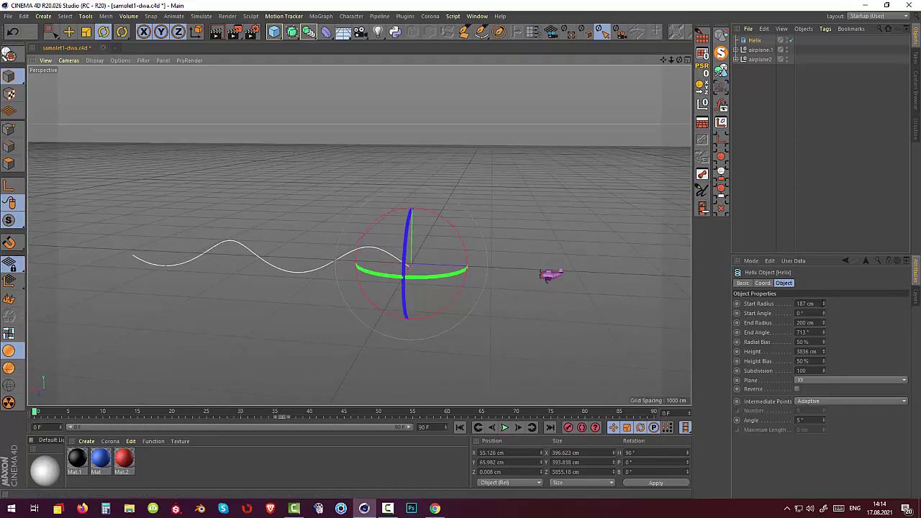
mouse_move(823, 303)
mouse_down()
mouse_move(823, 331)
mouse_move(823, 284)
mouse_move(823, 305)
mouse_up()
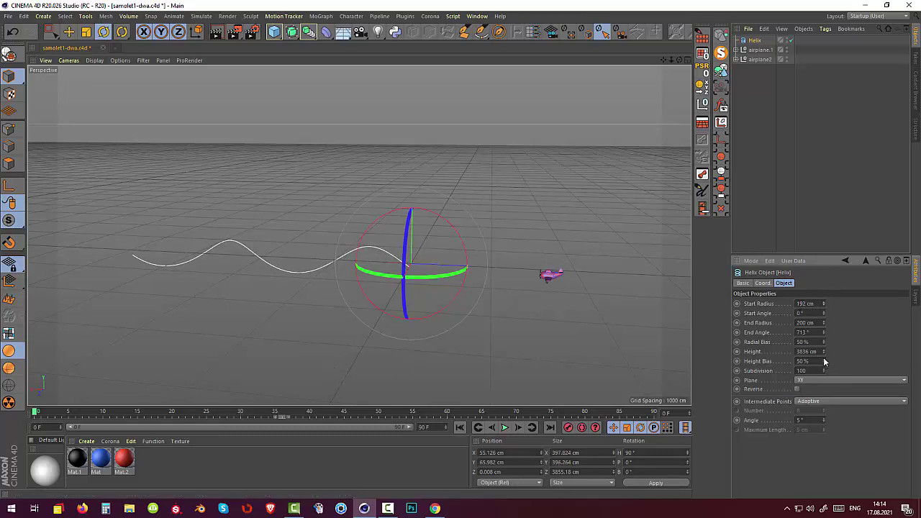
drag(823, 351, 823, 389)
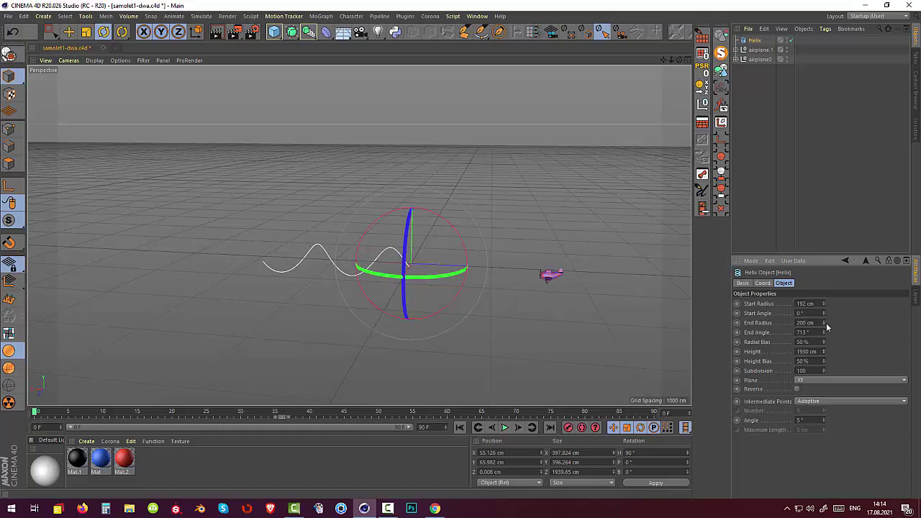
mouse_move(827, 328)
mouse_down()
mouse_move(826, 352)
mouse_move(826, 344)
mouse_up()
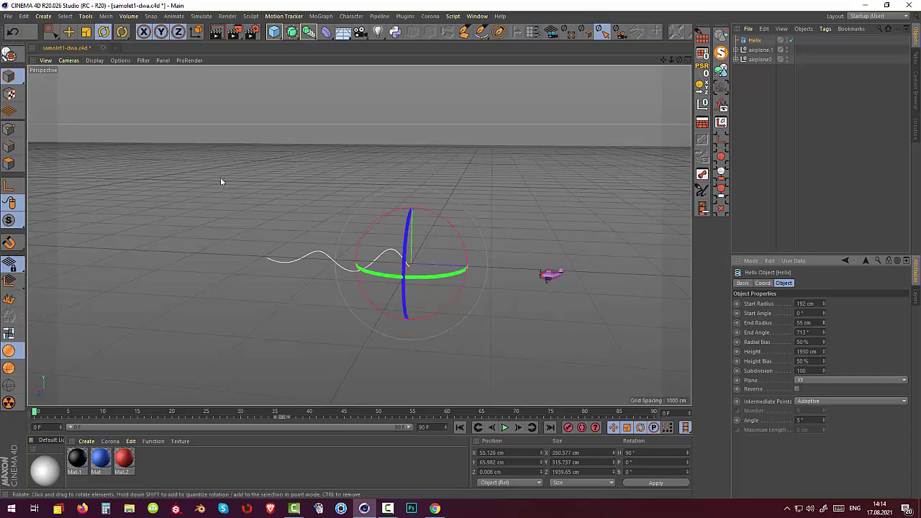
scroll(294, 318, up, 2)
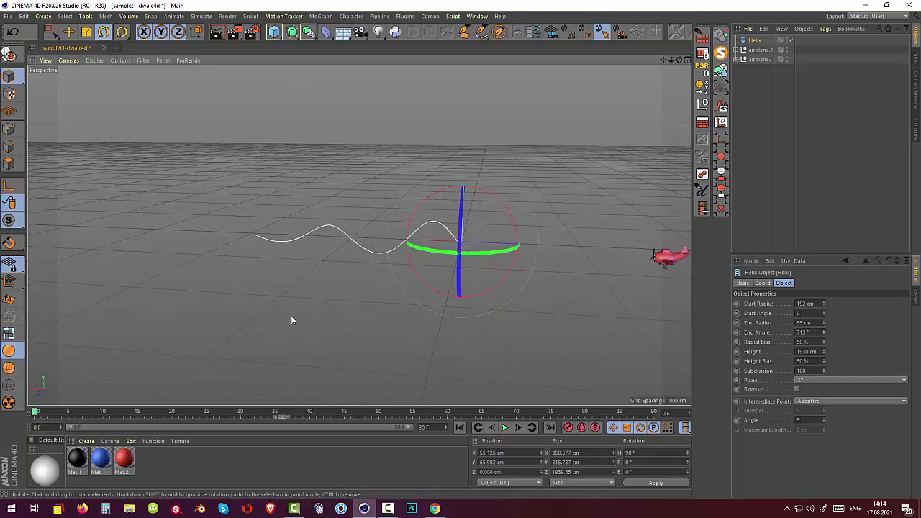
Slide the Helix along X to -479.948 cm, toward the airplanes.
mouse_move(476, 313)
alt+mouse_down()
mouse_move(334, 302)
mouse_move(343, 294)
mouse_move(444, 306)
mouse_move(482, 329)
mouse_move(470, 322)
alt+mouse_up()
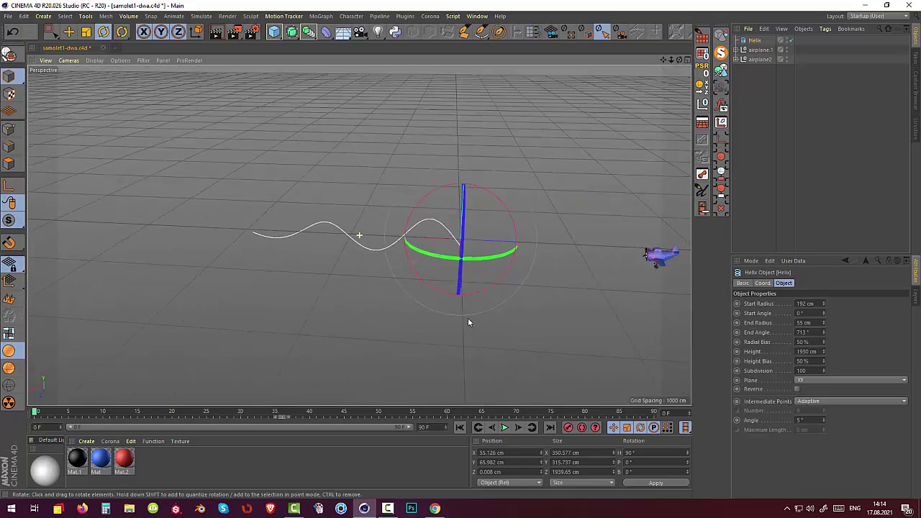
click(69, 32)
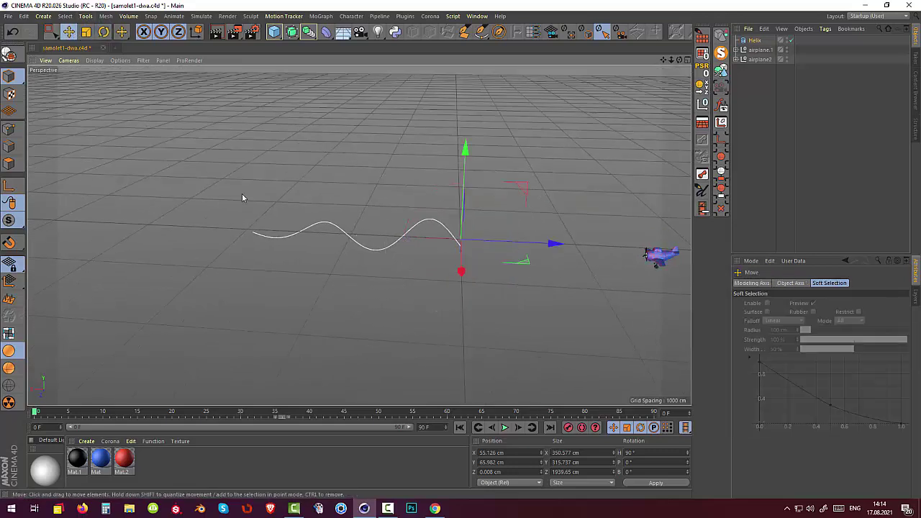
mouse_move(553, 244)
mouse_down()
mouse_move(605, 231)
mouse_move(616, 245)
mouse_up()
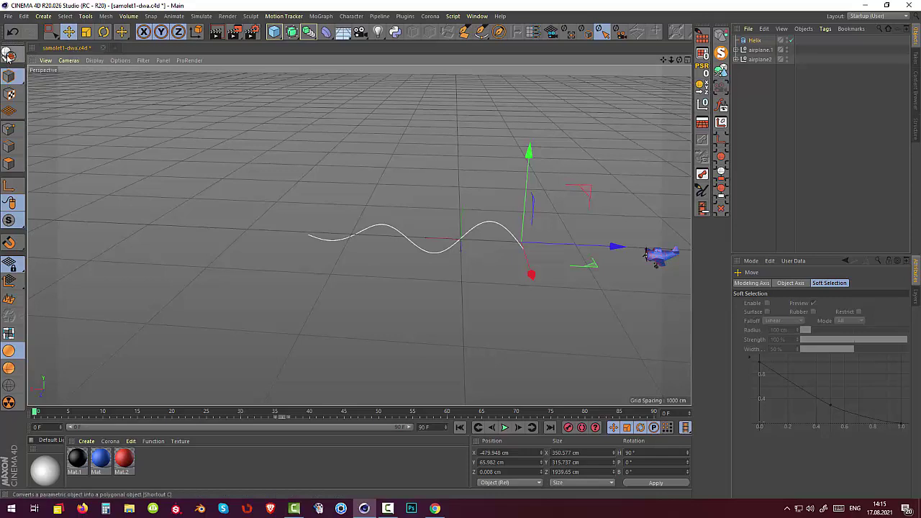
Make the Helix editable with Uniform intermediate points (Number 8), ready for point editing.
click(8, 56)
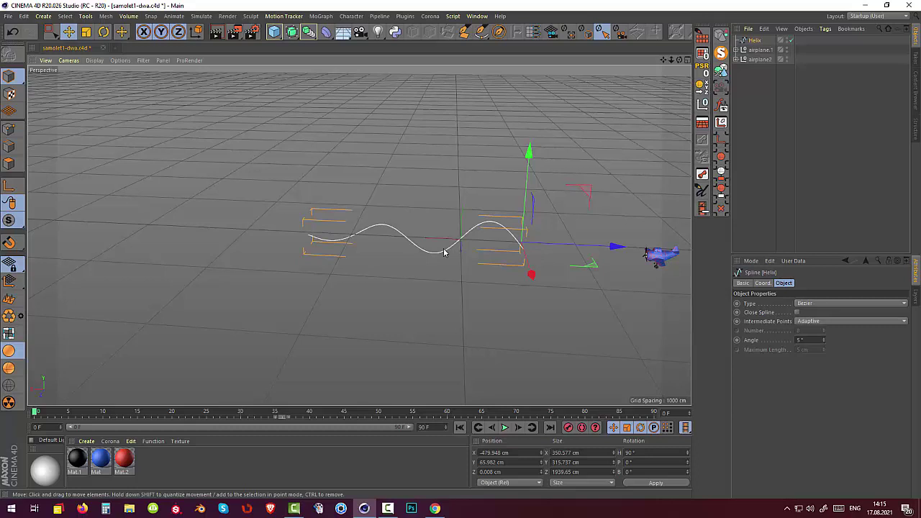
click(822, 323)
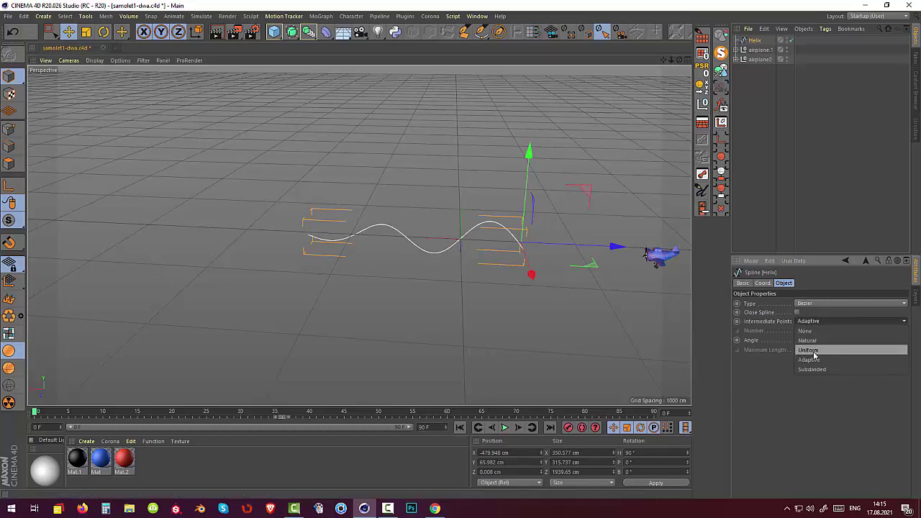
click(812, 351)
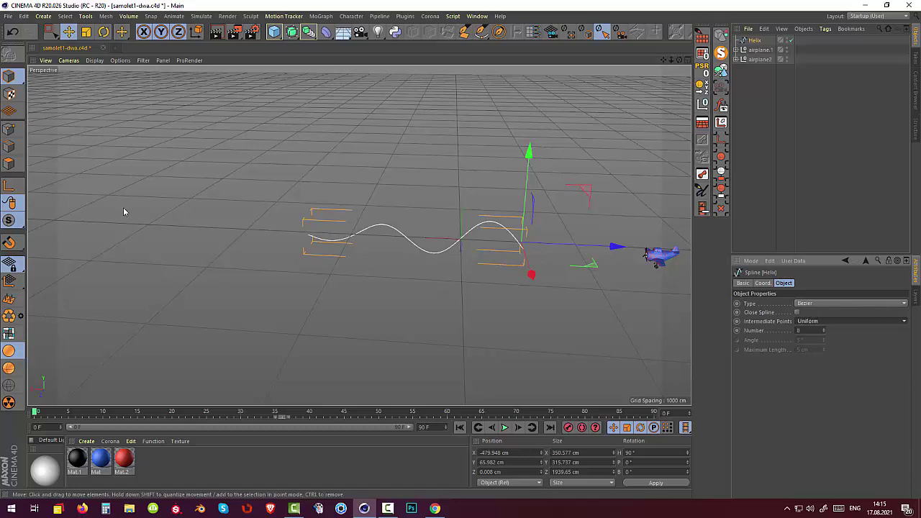
click(10, 131)
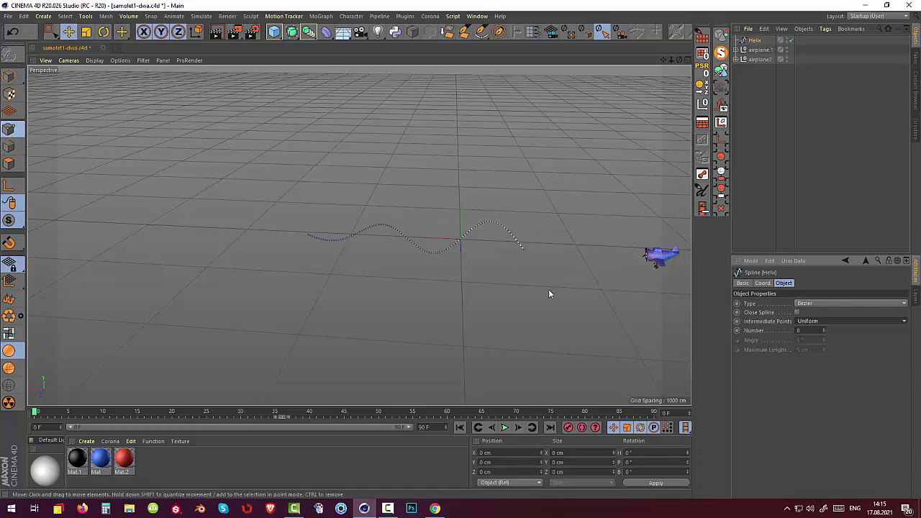
Drag the Helix's right end point out to the airplanes and its left end point far left.
click(524, 249)
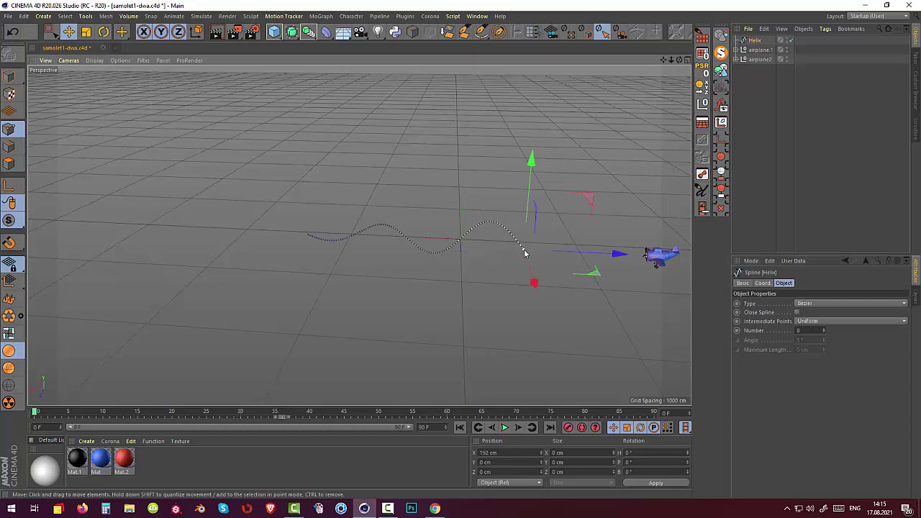
drag(616, 256, 734, 253)
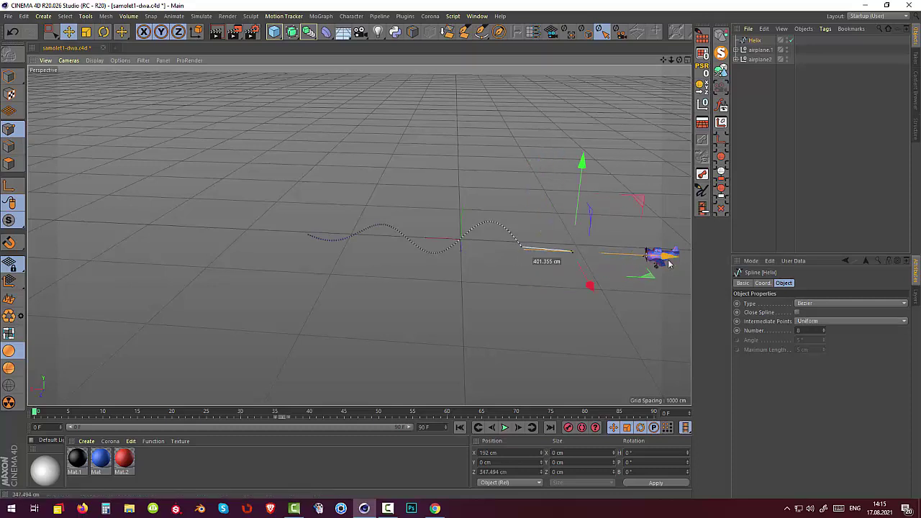
mouse_move(651, 255)
mouse_down()
mouse_move(665, 255)
mouse_move(647, 254)
mouse_up()
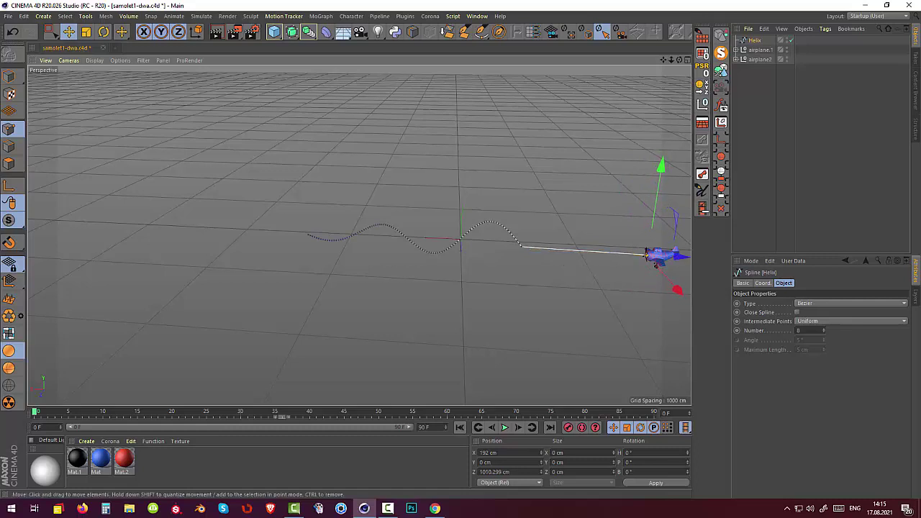
click(307, 237)
mouse_move(306, 237)
mouse_down()
mouse_move(390, 241)
mouse_move(245, 237)
mouse_up()
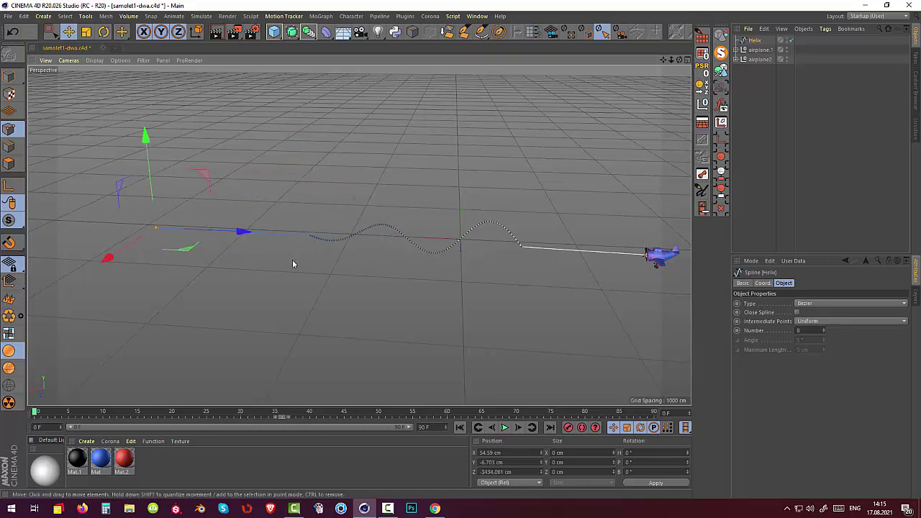
click(521, 247)
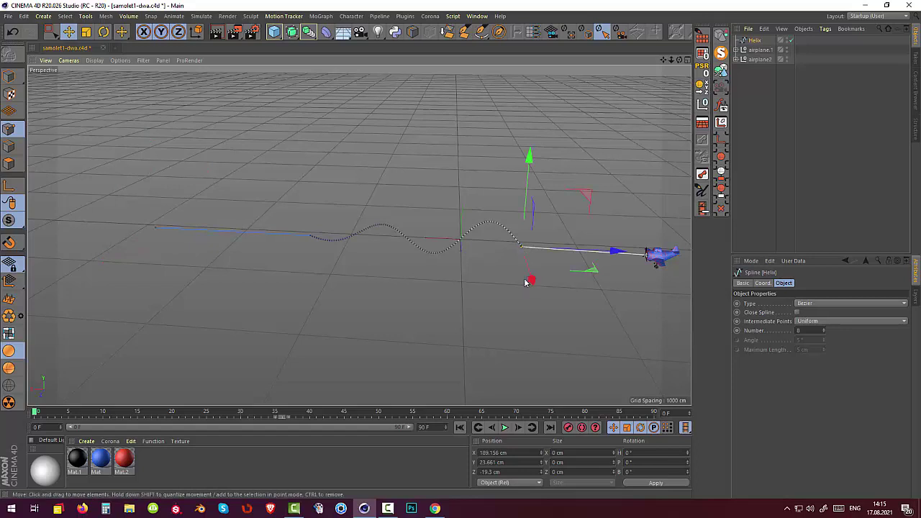
click(498, 31)
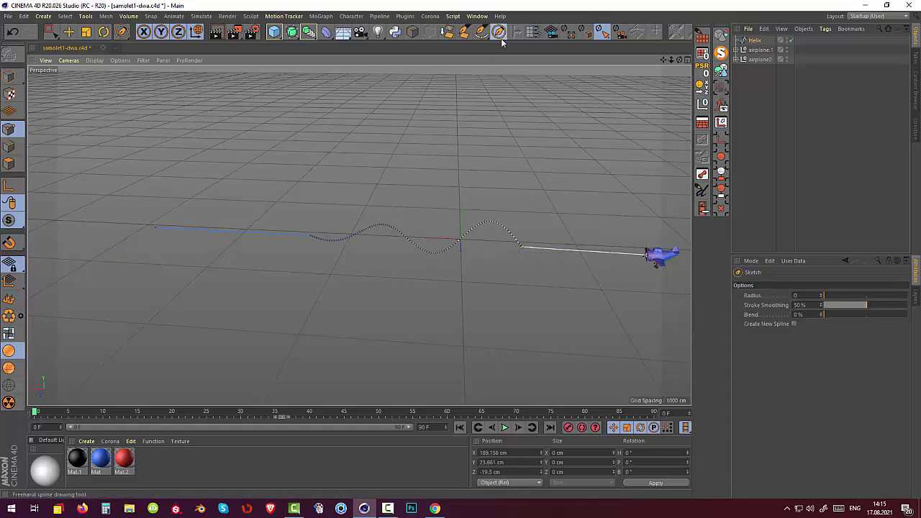
Smooth the Helix bends at both straight extensions using the Spline Smooth brush.
key(shift)
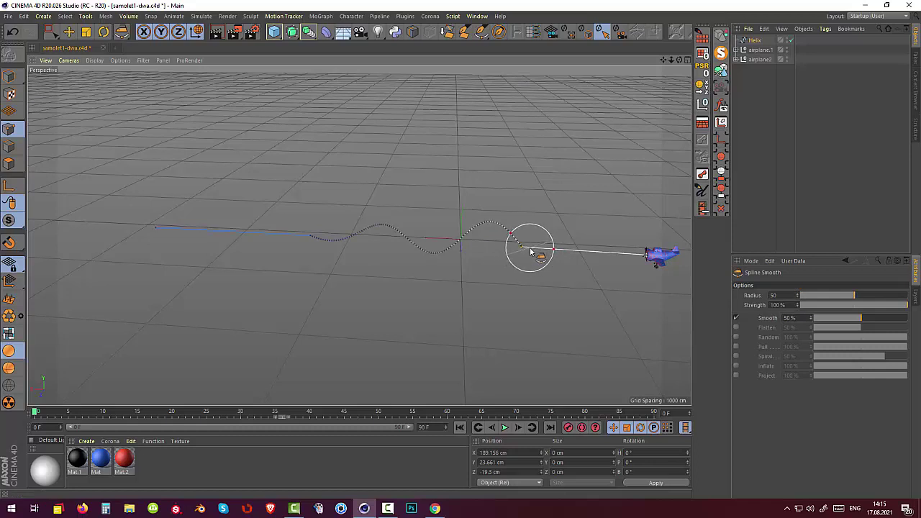
drag(526, 256, 518, 249)
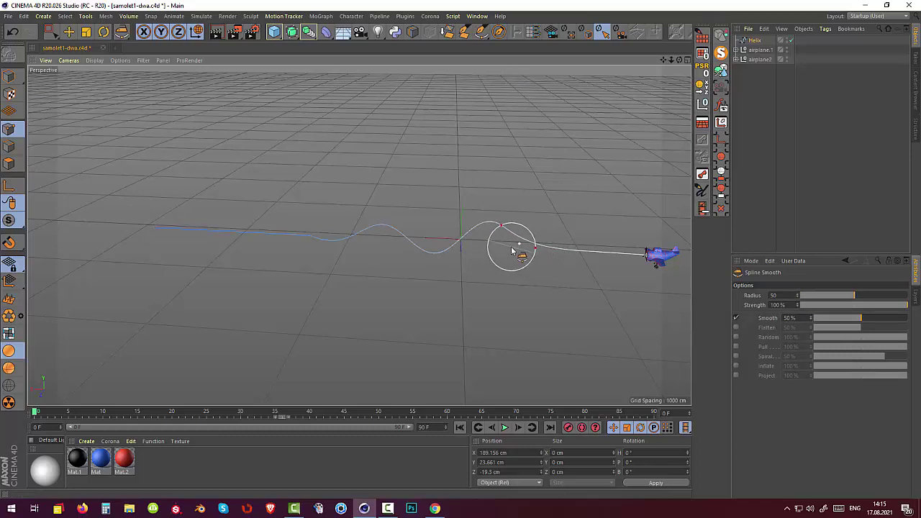
drag(533, 258, 571, 264)
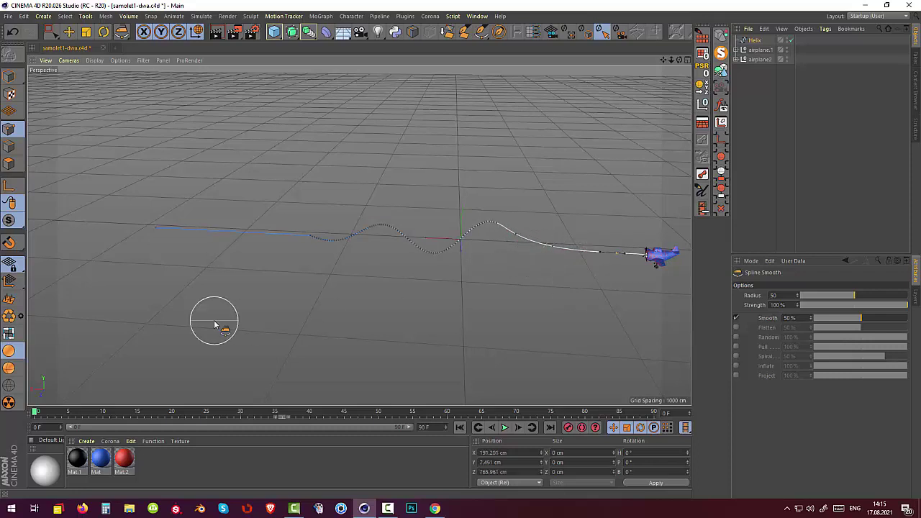
drag(305, 245, 312, 247)
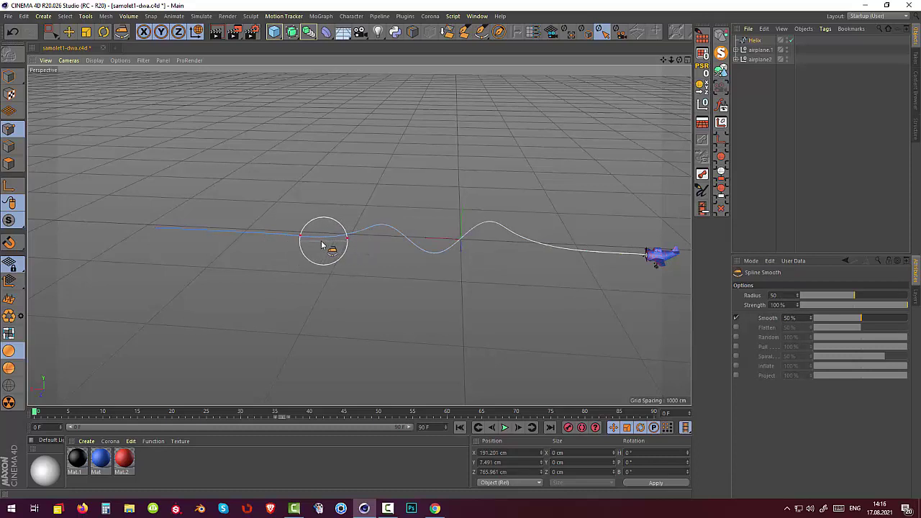
key(space)
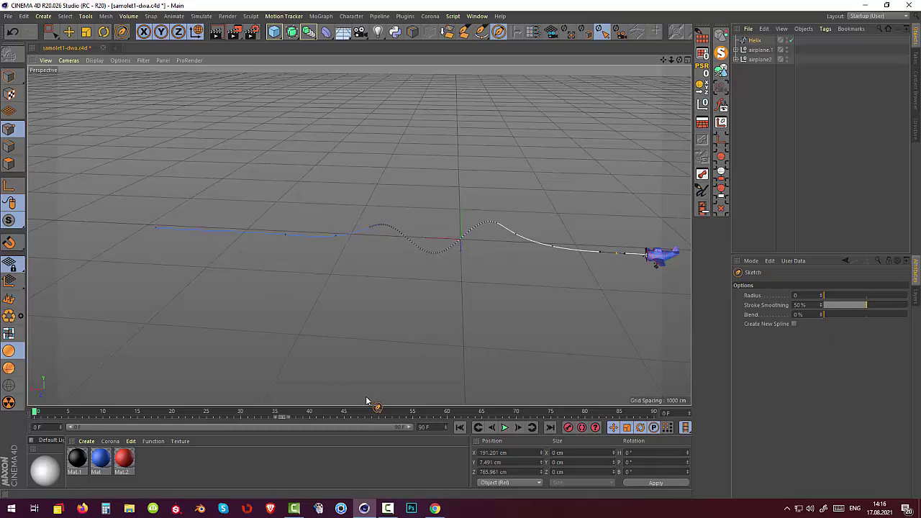
mouse_move(545, 340)
alt+mouse_down()
mouse_move(448, 315)
mouse_move(447, 325)
mouse_move(543, 330)
alt+mouse_up()
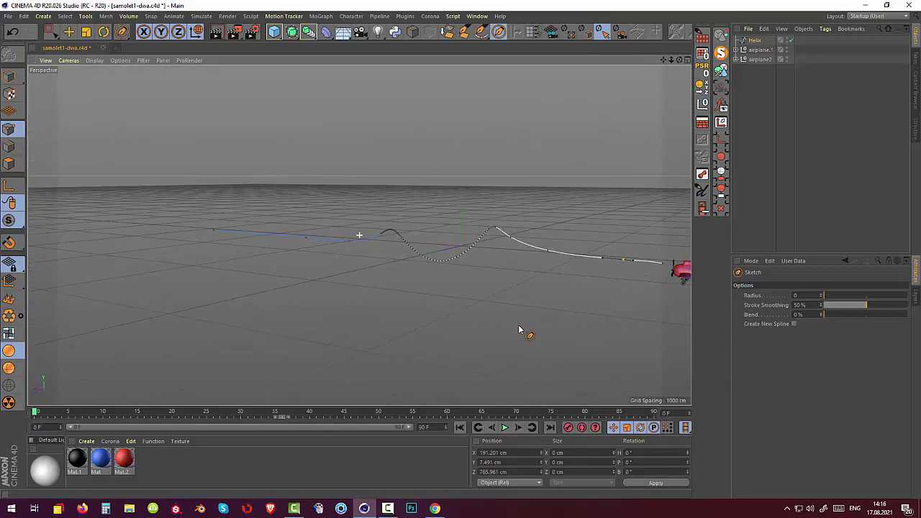
mouse_move(486, 331)
alt+mouse_down()
mouse_move(453, 338)
mouse_move(665, 305)
alt+mouse_up()
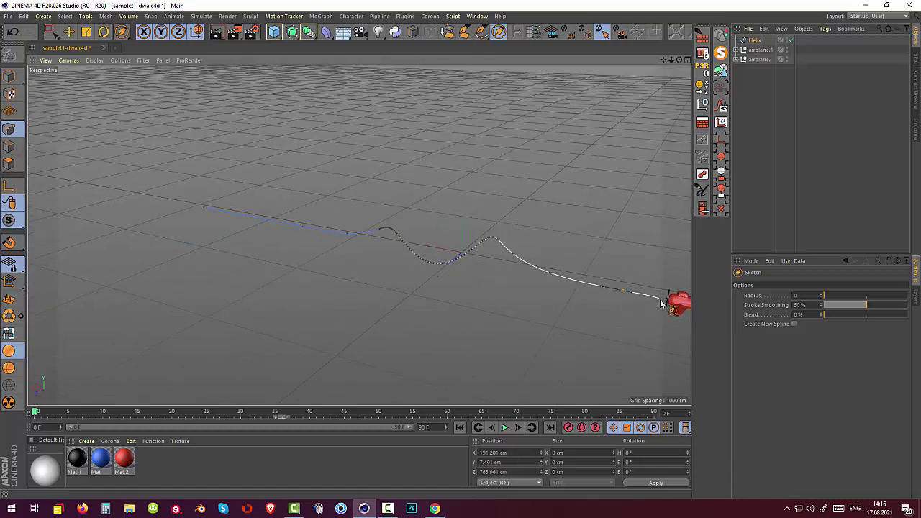
With the Pen tool, set the Helix point at the airplane end to hard interpolation.
click(482, 31)
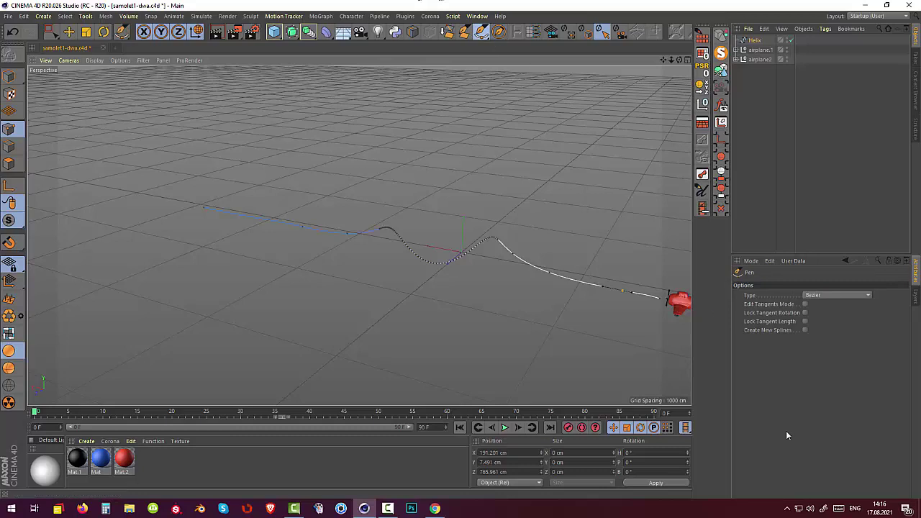
click(662, 302)
right_click(662, 269)
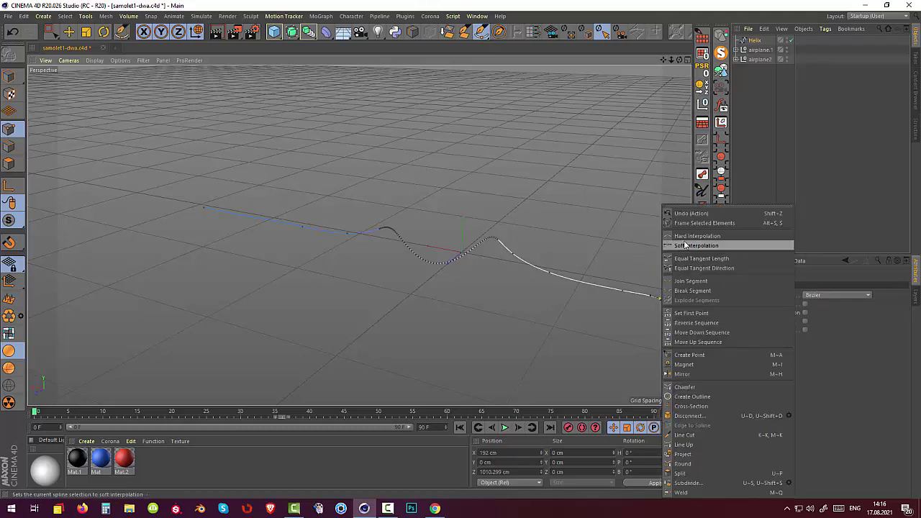
click(689, 236)
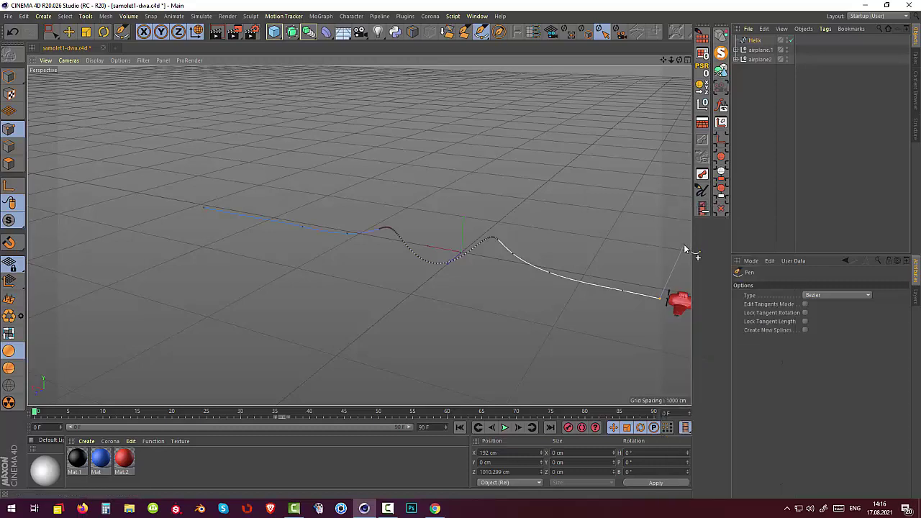
key(Escape)
Add points near the end and on the straight left run, easing that run with soft tangents.
click(623, 291)
right_click(626, 303)
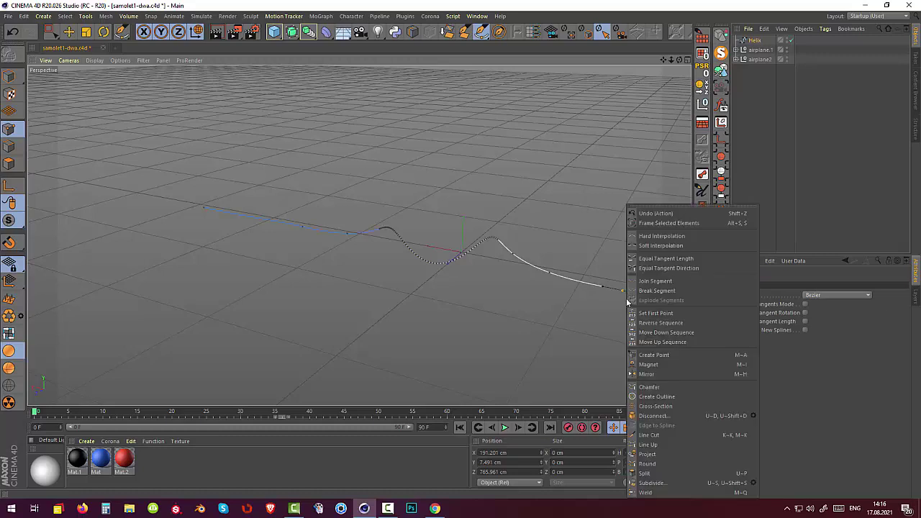
click(656, 238)
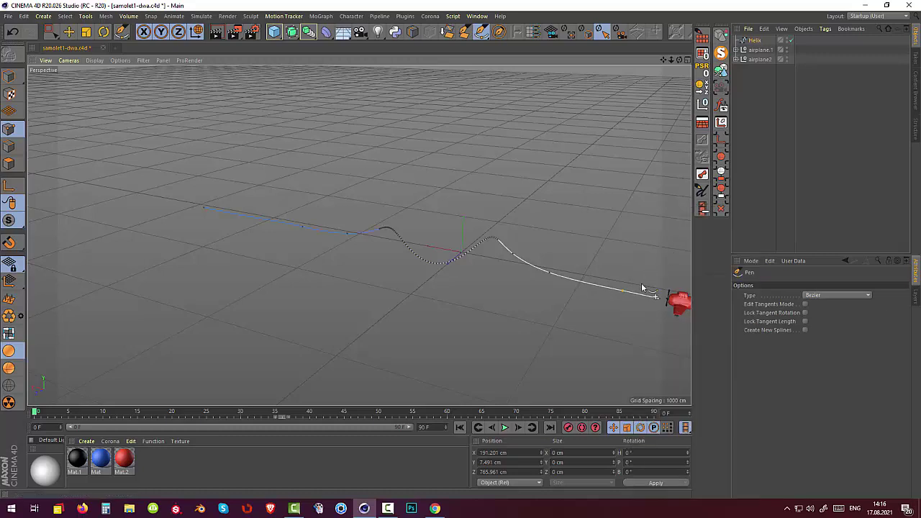
click(302, 227)
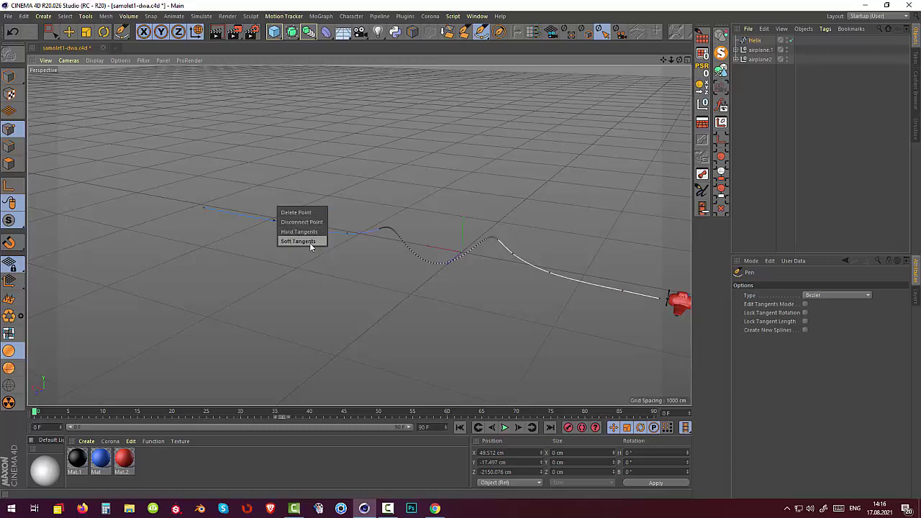
click(301, 232)
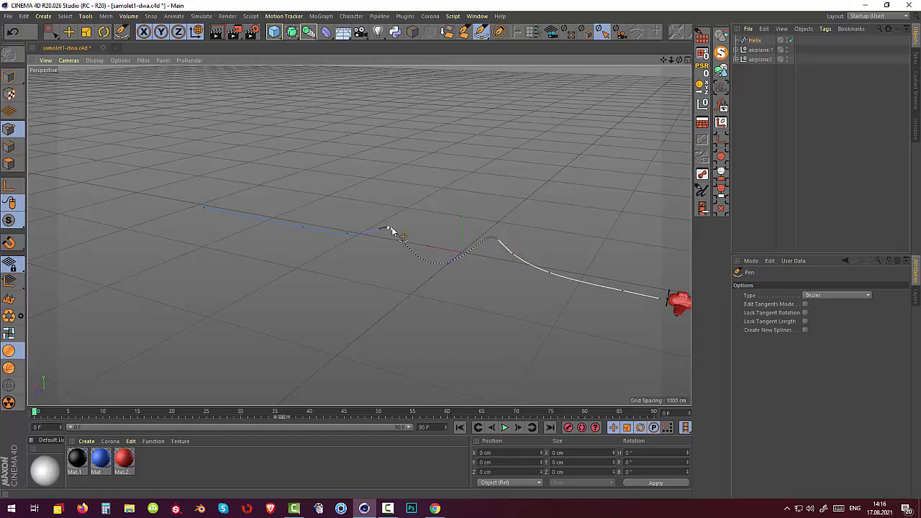
alt+drag(392, 230, 515, 320)
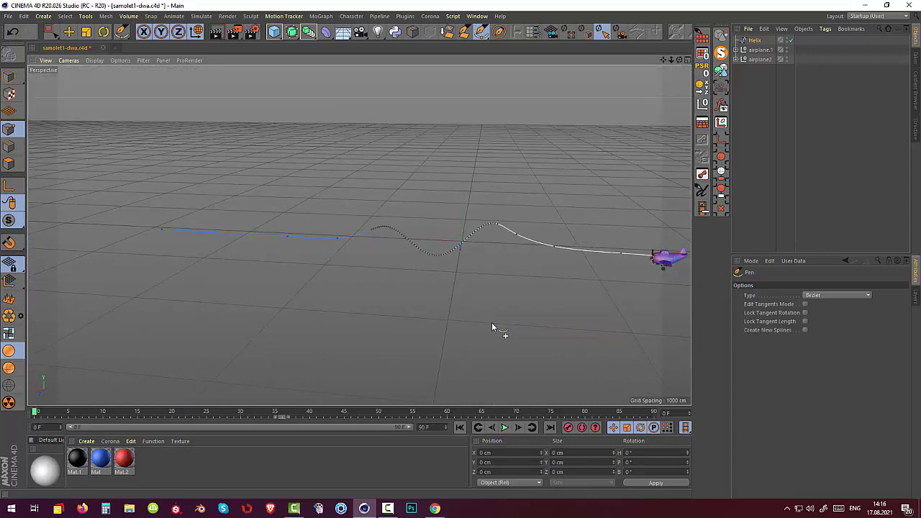
Add a Null at the origin, displayed as a Sphere with a 77 cm radius.
click(703, 105)
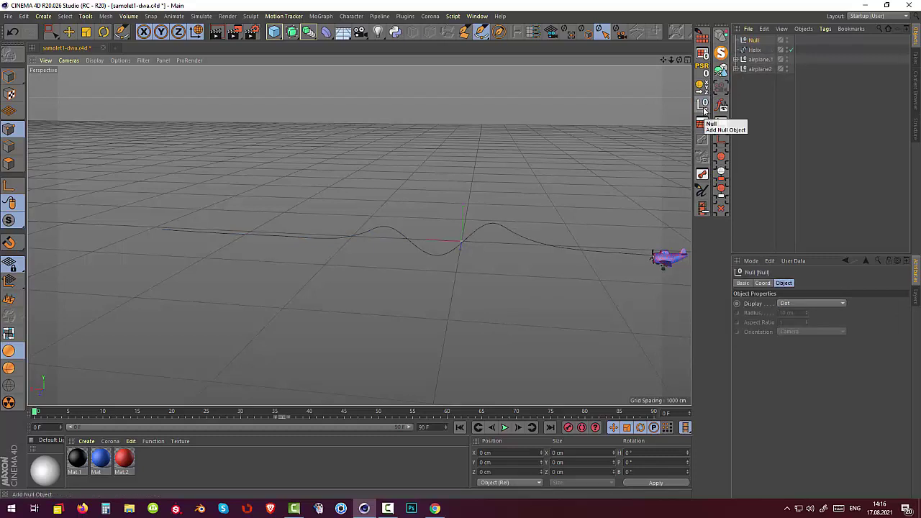
double_click(751, 41)
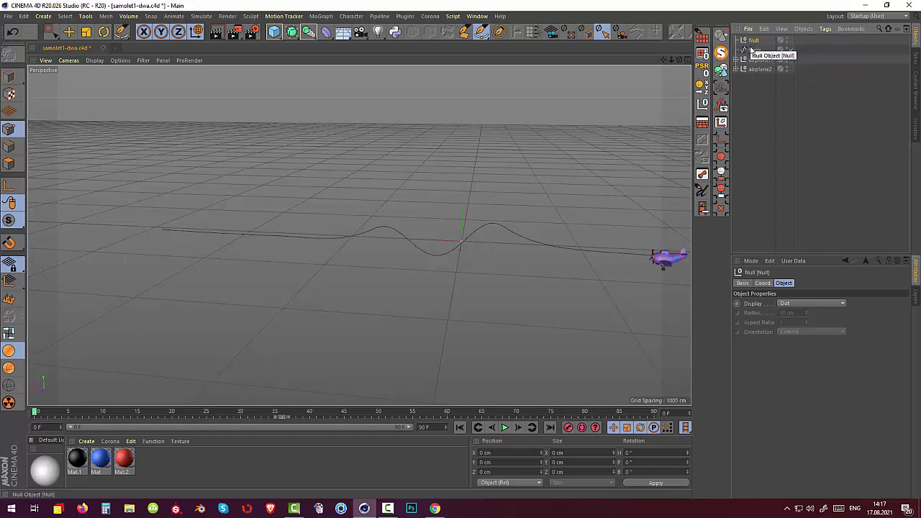
click(827, 303)
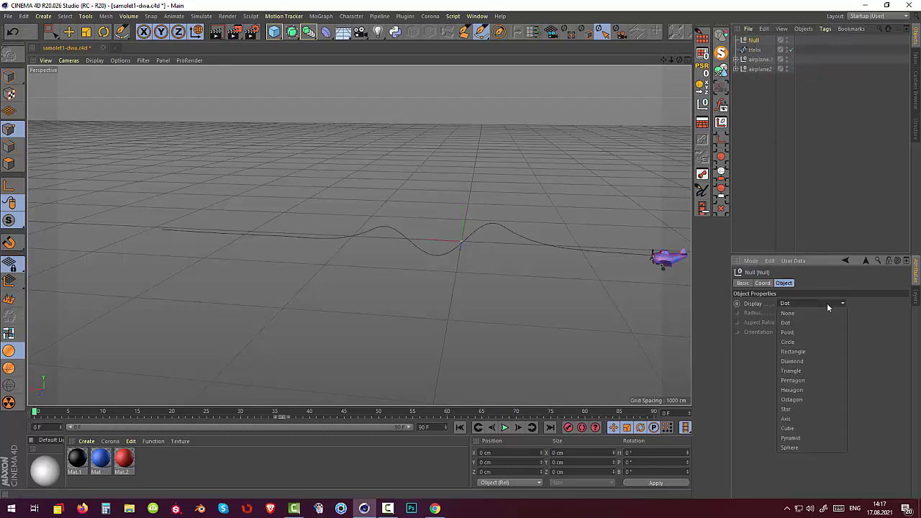
click(801, 448)
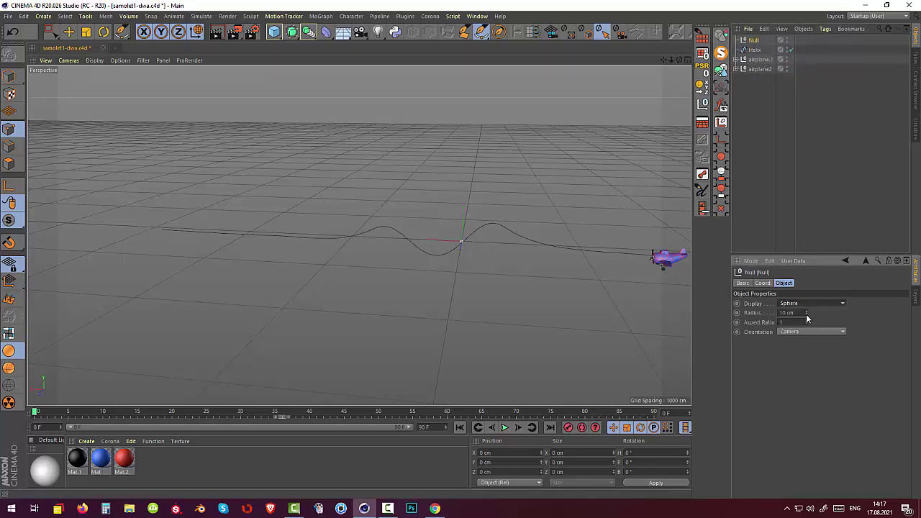
mouse_move(806, 312)
mouse_down()
mouse_move(807, 288)
mouse_move(806, 305)
mouse_up()
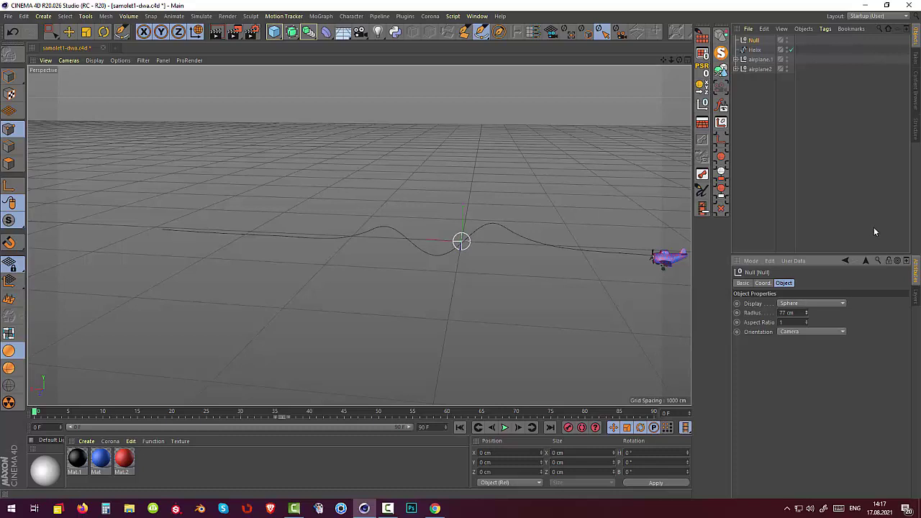
Make the Null always visible in the editor, with a red display colour and tinted icon.
click(742, 283)
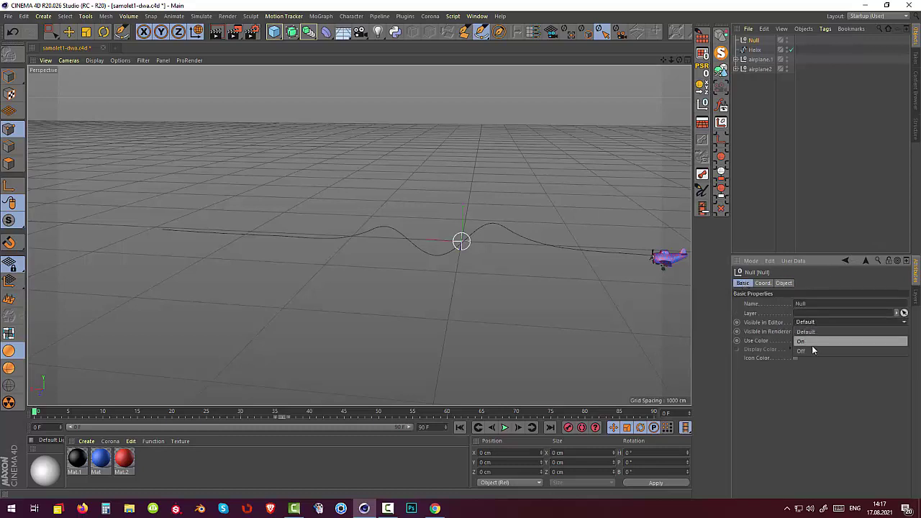
click(809, 343)
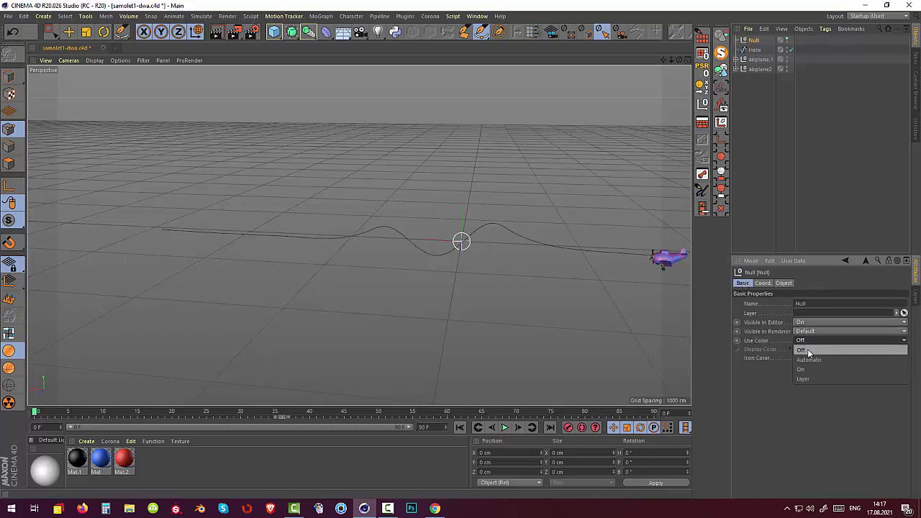
click(806, 369)
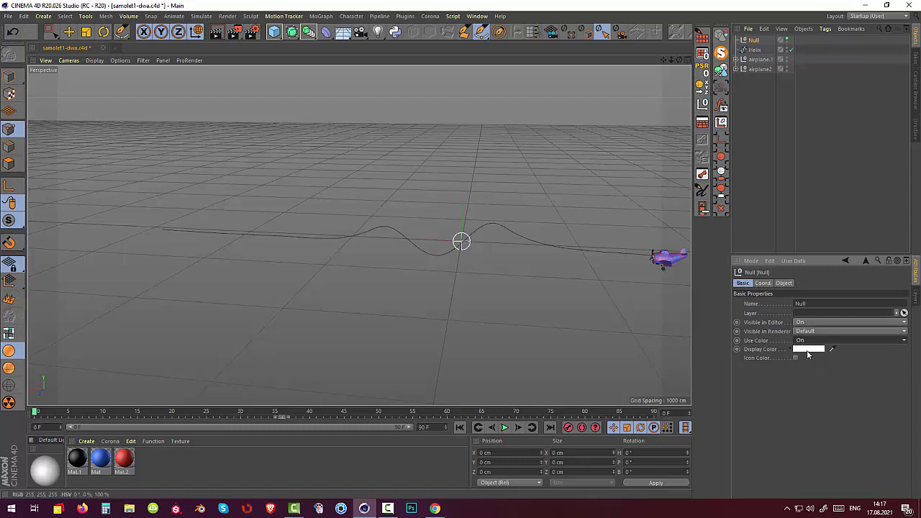
click(807, 350)
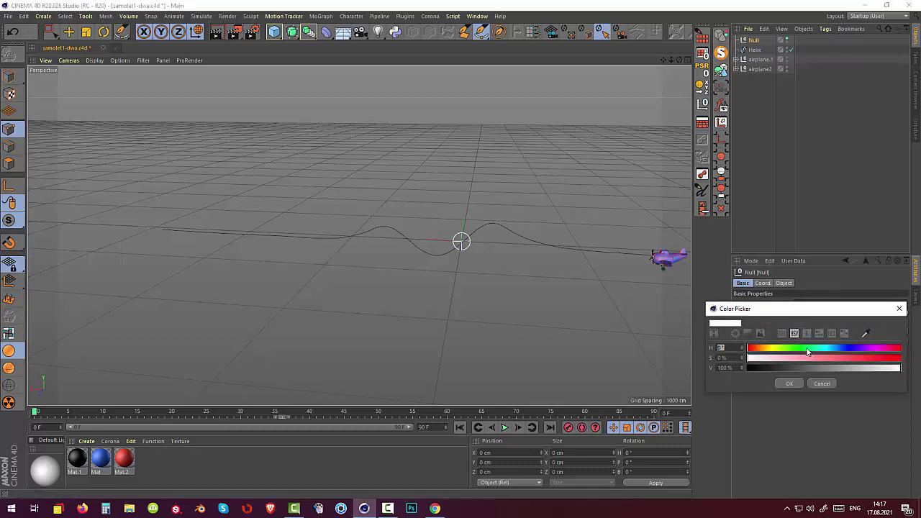
drag(900, 350, 900, 352)
click(897, 358)
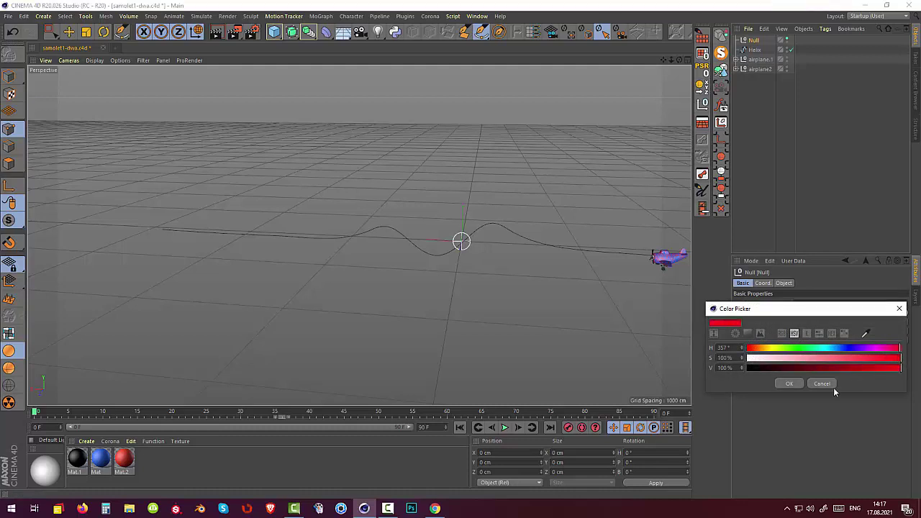
click(788, 383)
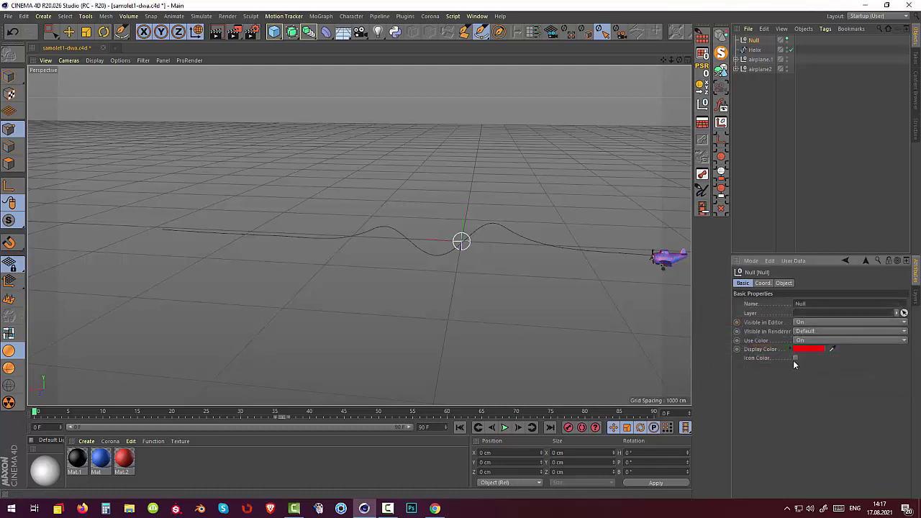
click(795, 358)
Reselect the Null, orbit the view around the scene, and select airplane.1.
click(754, 42)
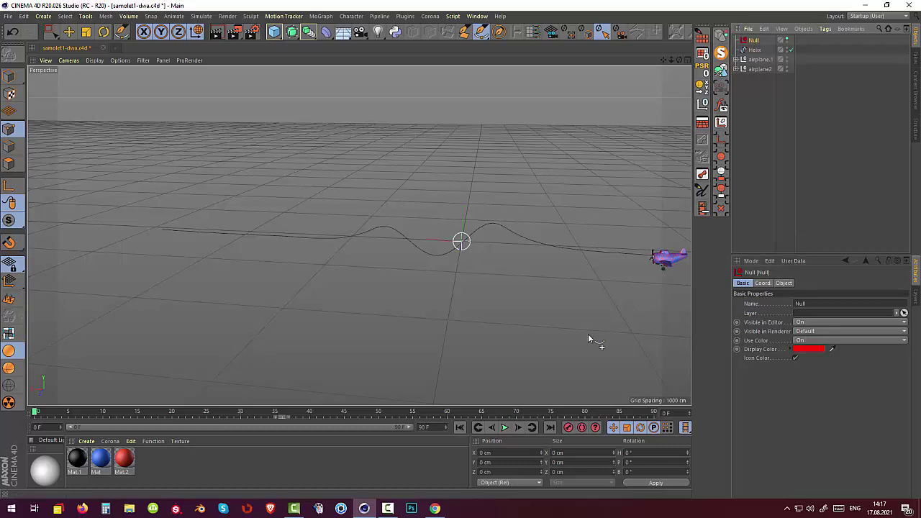
mouse_move(588, 334)
alt+mouse_down()
mouse_move(624, 338)
mouse_move(593, 347)
mouse_move(605, 337)
alt+mouse_up()
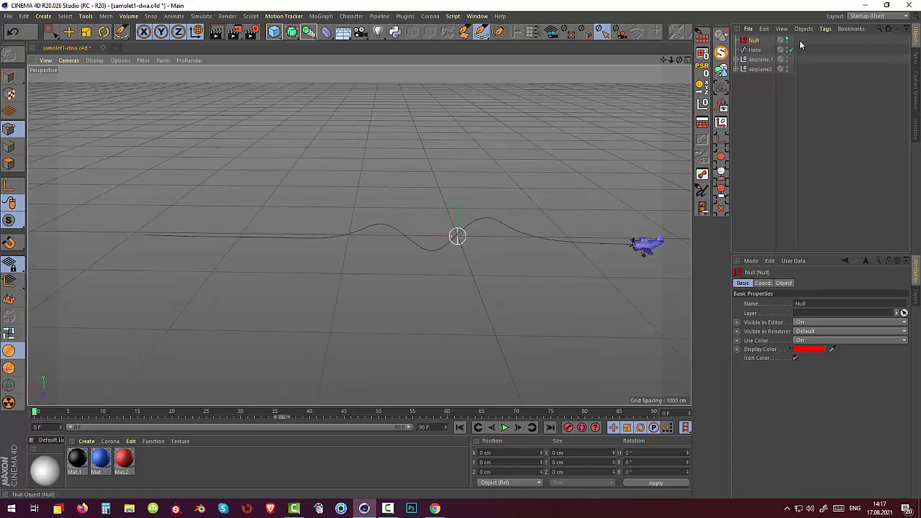
click(756, 62)
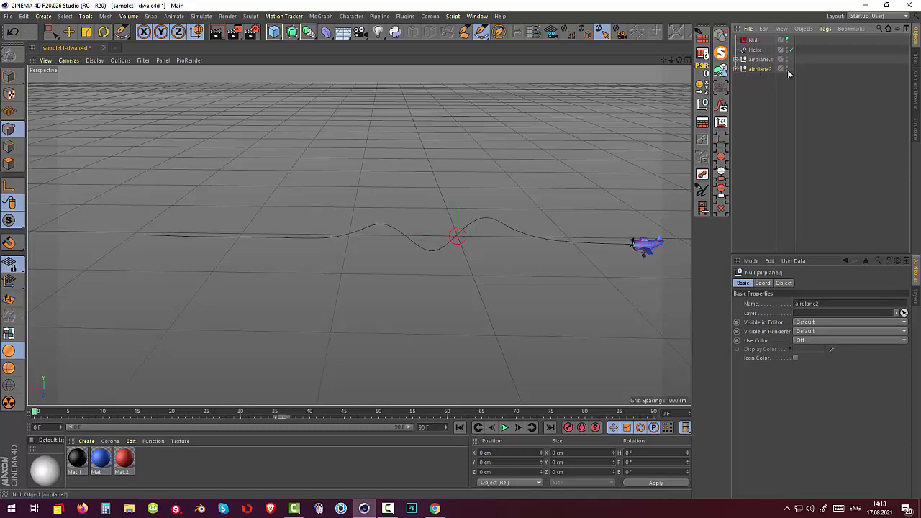
Parent airplane2 under the Null.
drag(753, 69, 754, 43)
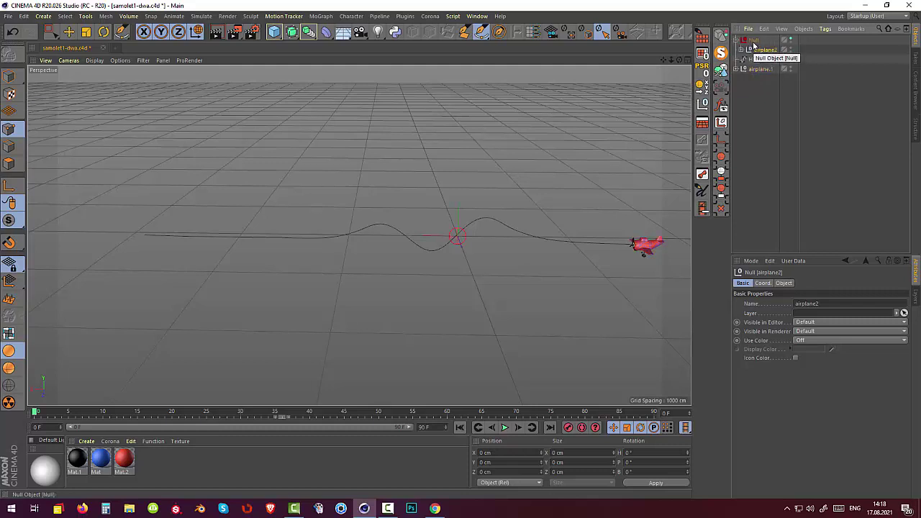
click(753, 40)
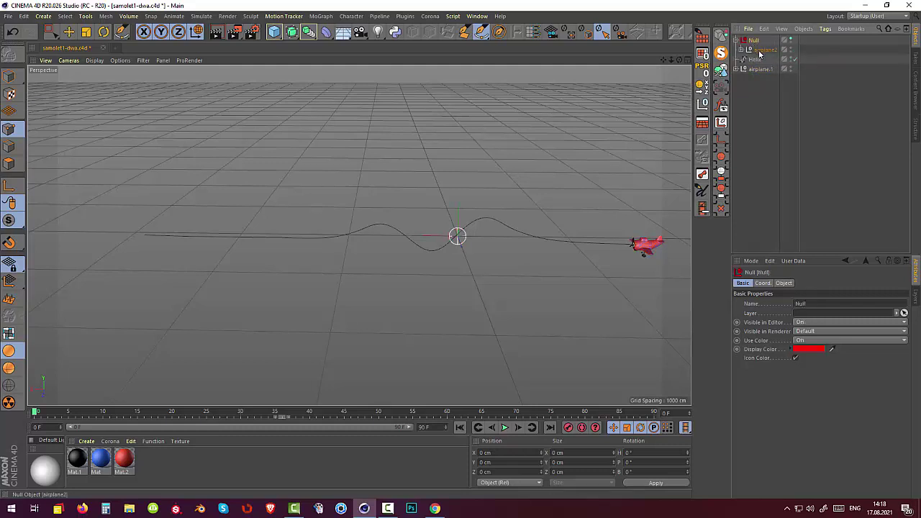
click(760, 52)
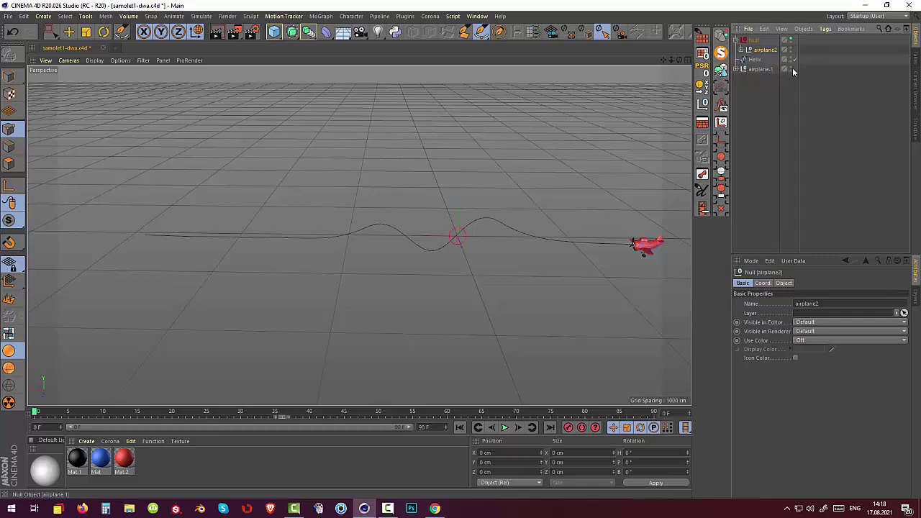
Hide airplane.1 in both the editor and the renderer.
click(792, 68)
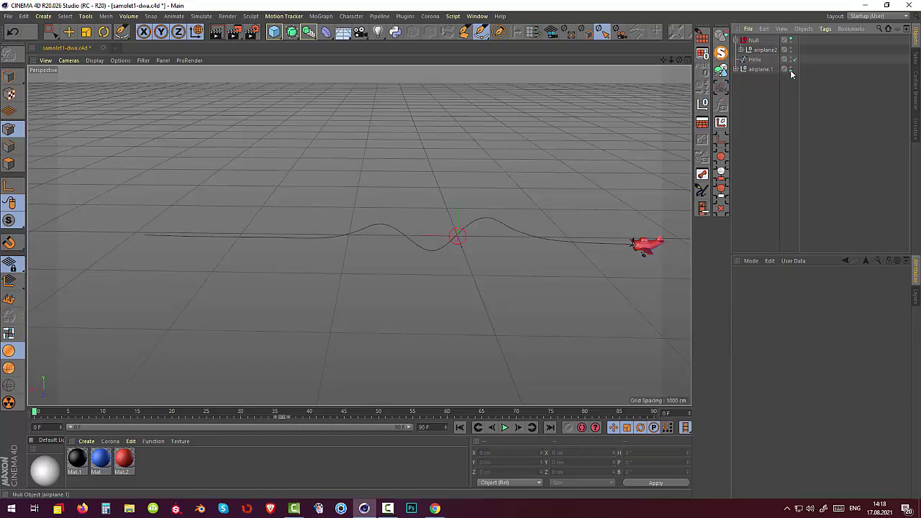
click(763, 69)
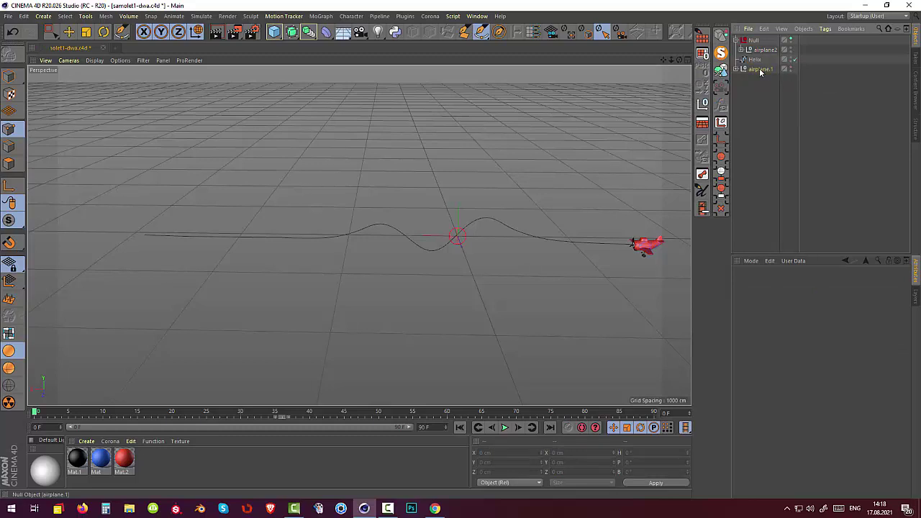
click(724, 36)
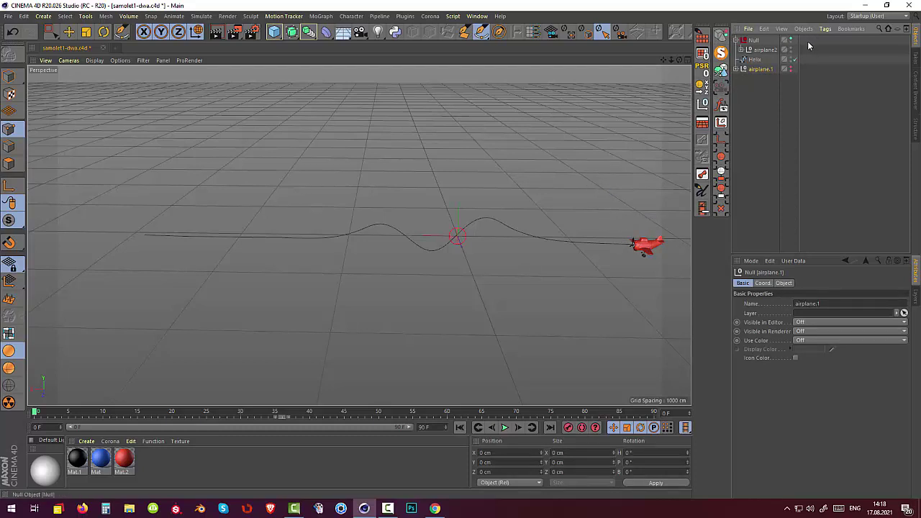
Put an Align to Spline tag on the Null and set Helix as its Spline Path.
click(825, 28)
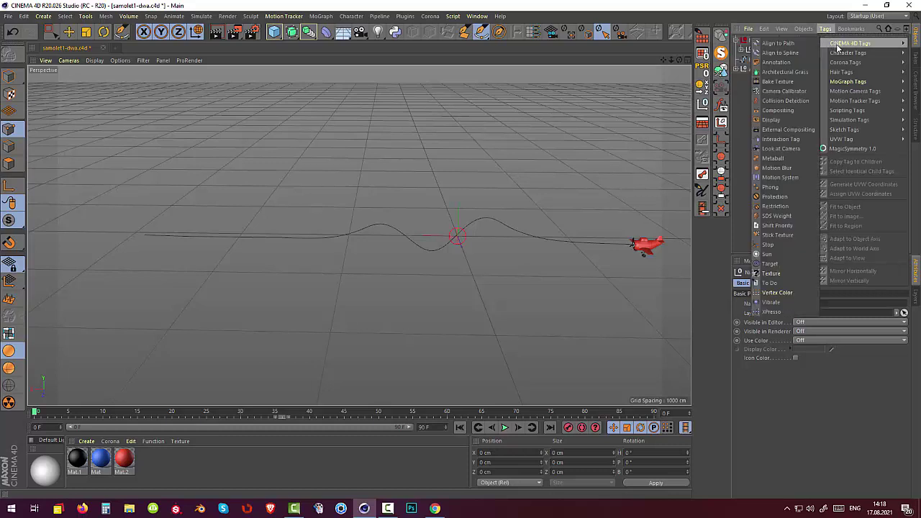
click(789, 57)
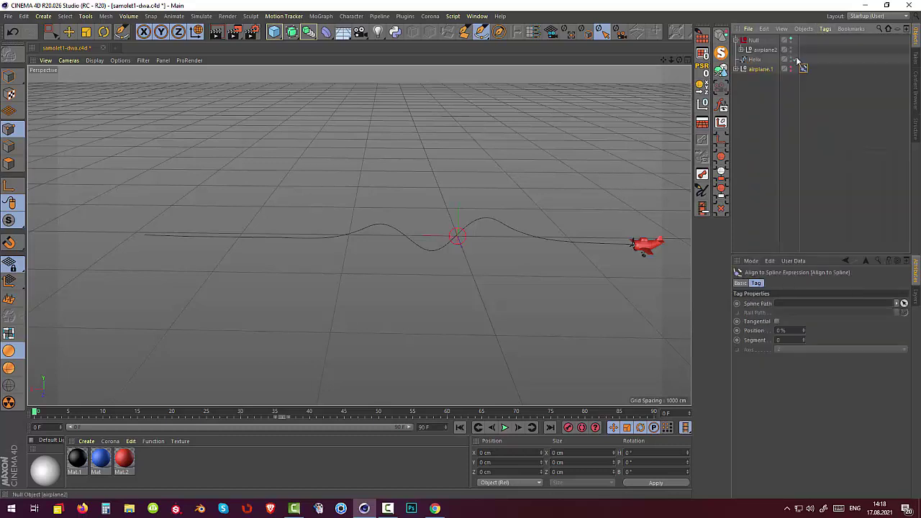
drag(804, 69, 802, 39)
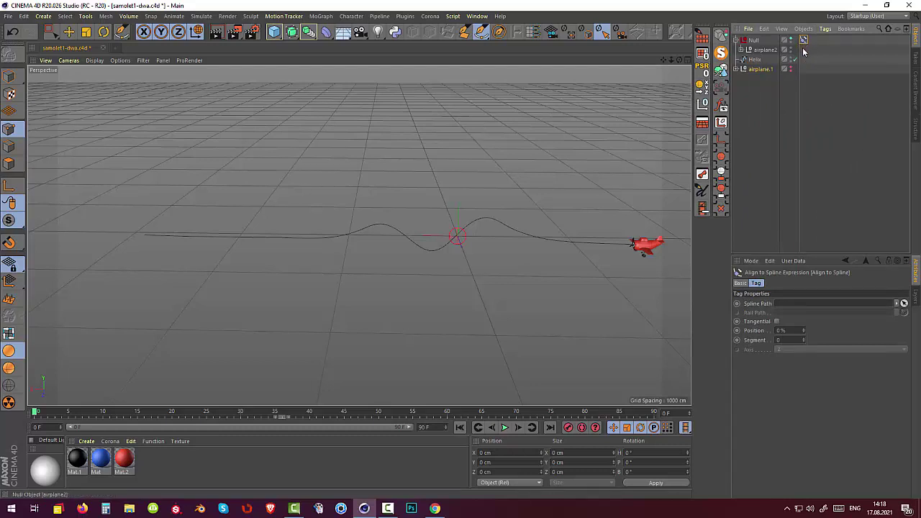
click(755, 59)
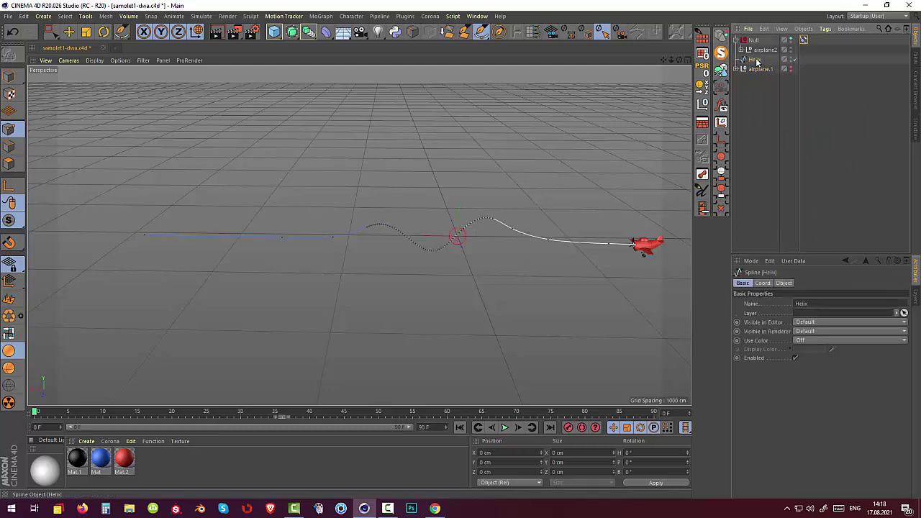
click(804, 41)
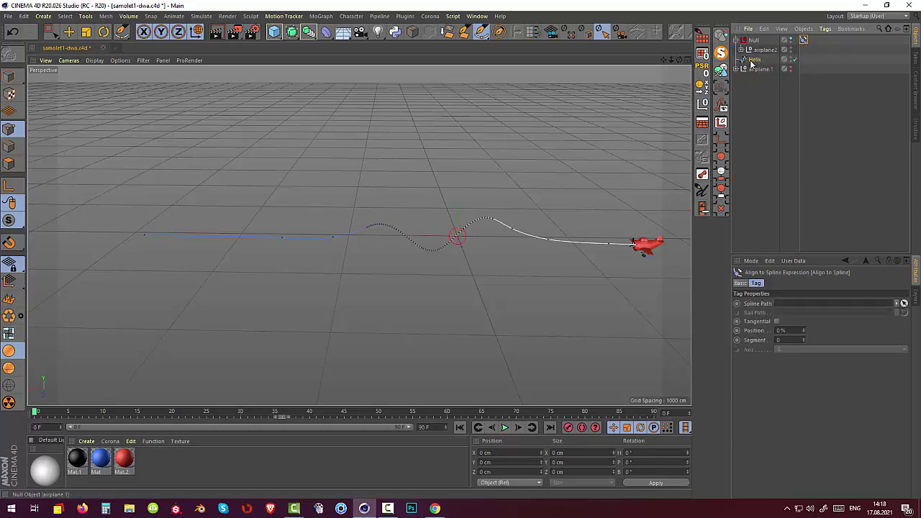
mouse_move(754, 60)
mouse_down()
mouse_move(789, 199)
mouse_move(795, 305)
mouse_up()
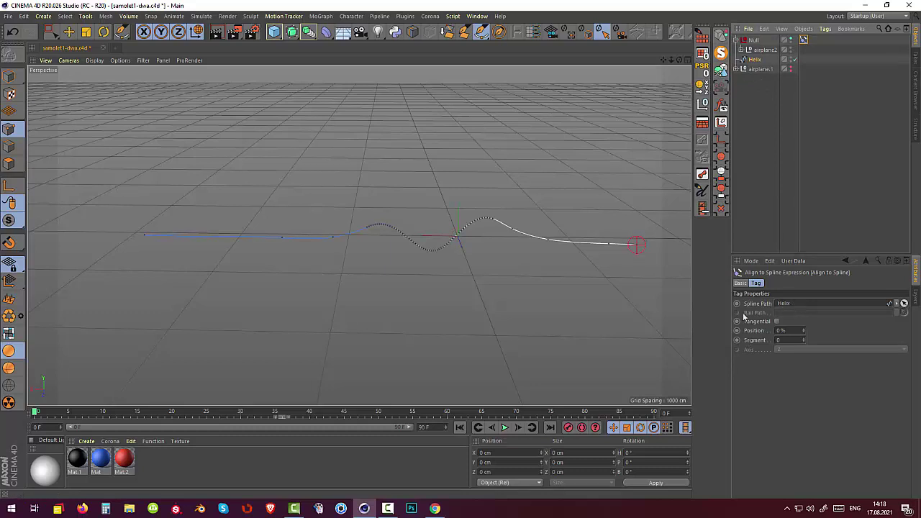
mouse_move(590, 318)
alt+mouse_down()
mouse_move(587, 326)
mouse_move(607, 318)
mouse_move(605, 309)
alt+mouse_up()
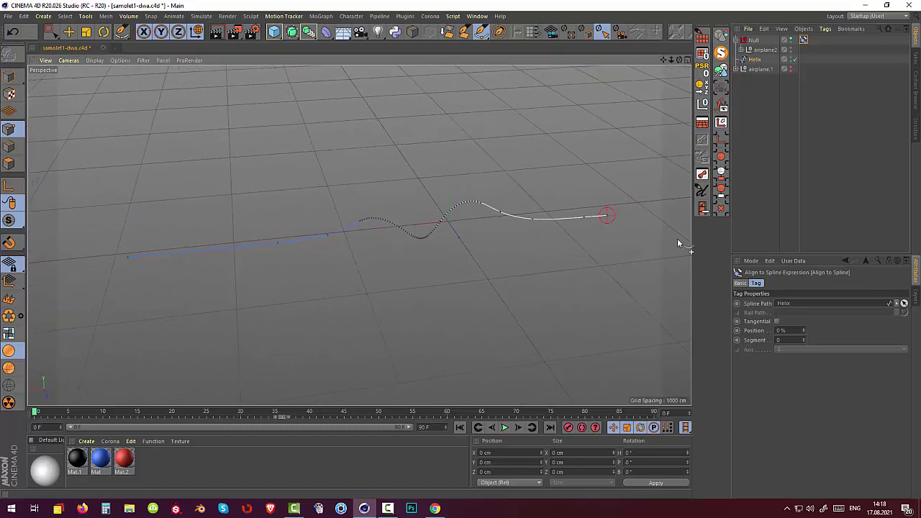
click(765, 51)
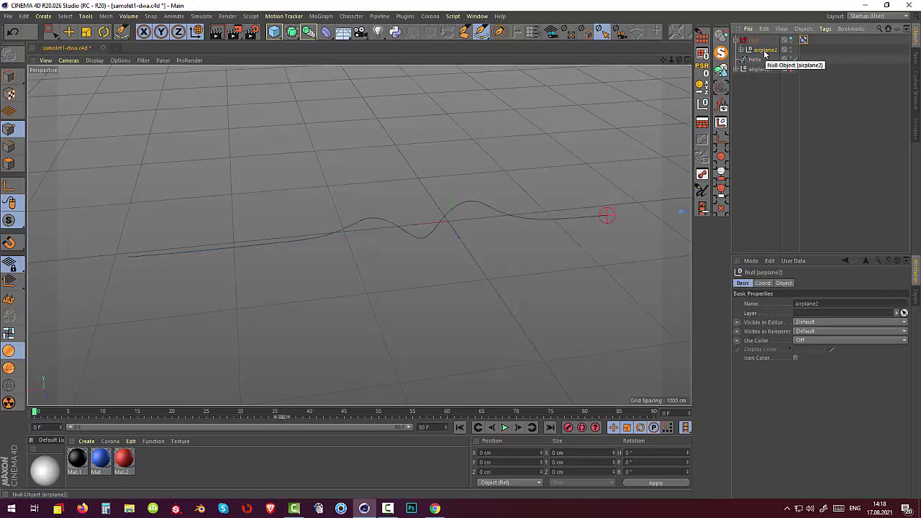
scroll(657, 222, down, 2)
scroll(652, 227, down, 2)
scroll(653, 221, up, 3)
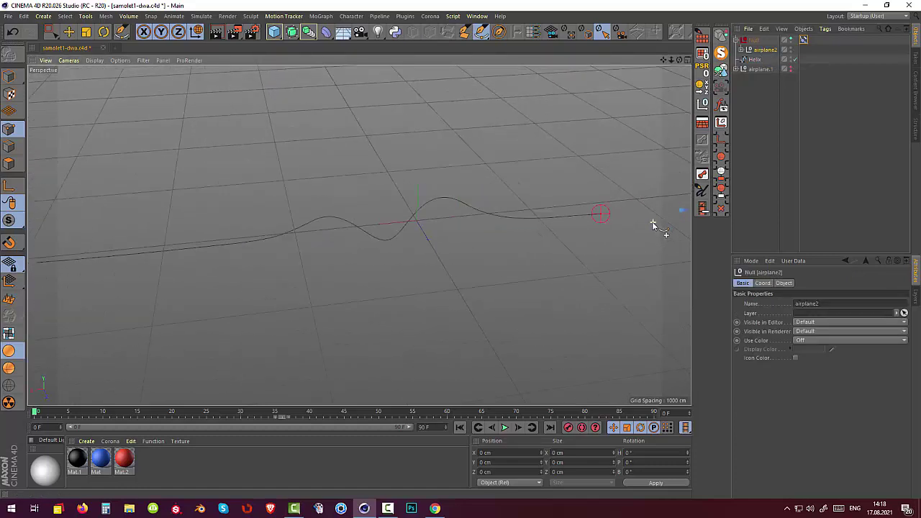
scroll(652, 222, up, 3)
scroll(652, 221, up, 3)
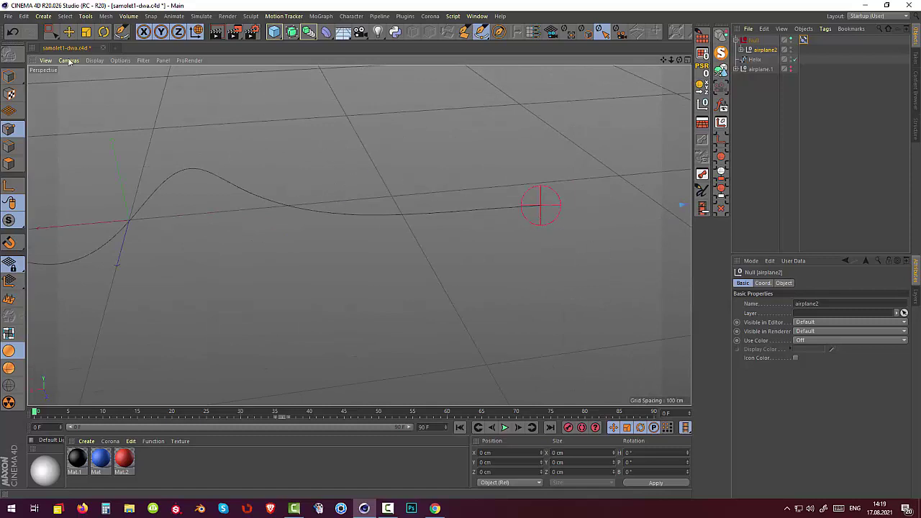
scroll(385, 170, down, 4)
scroll(386, 185, down, 3)
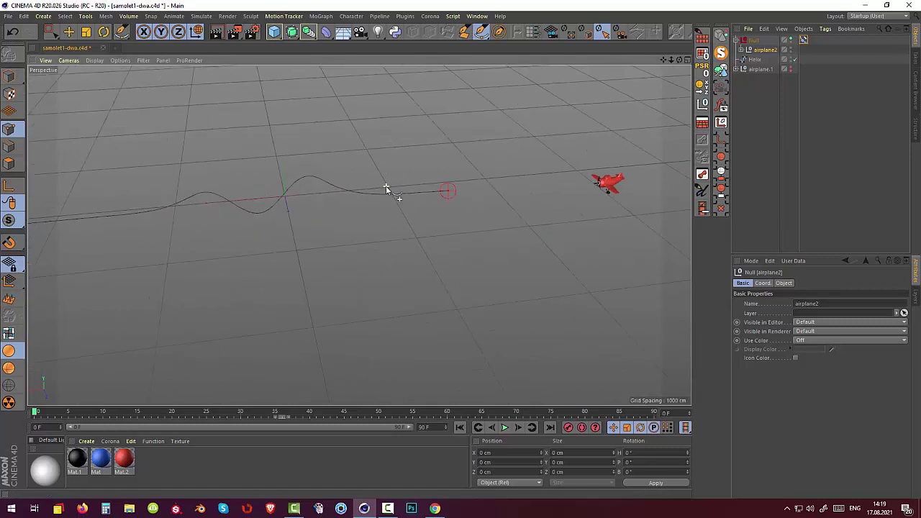
alt+drag(386, 186, 381, 185)
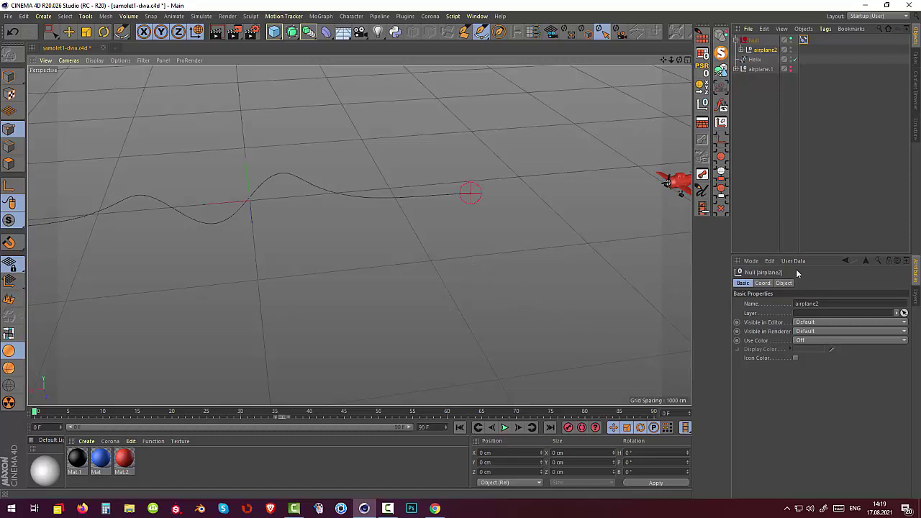
click(804, 40)
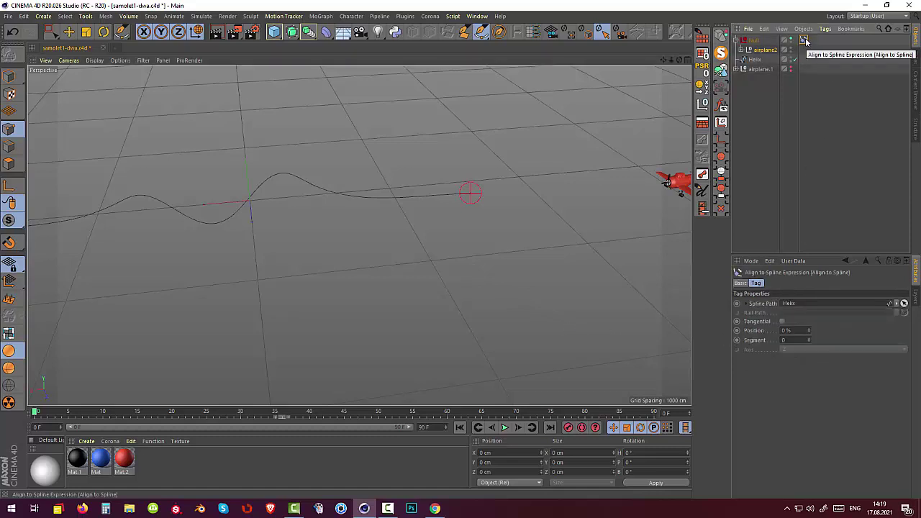
Turn on Tangential alignment and reset airplane2's position to zero.
click(782, 322)
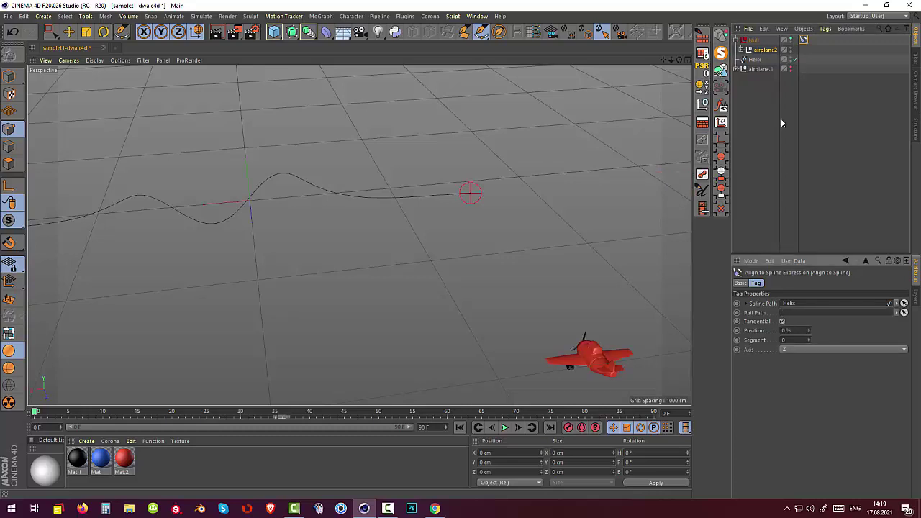
click(760, 52)
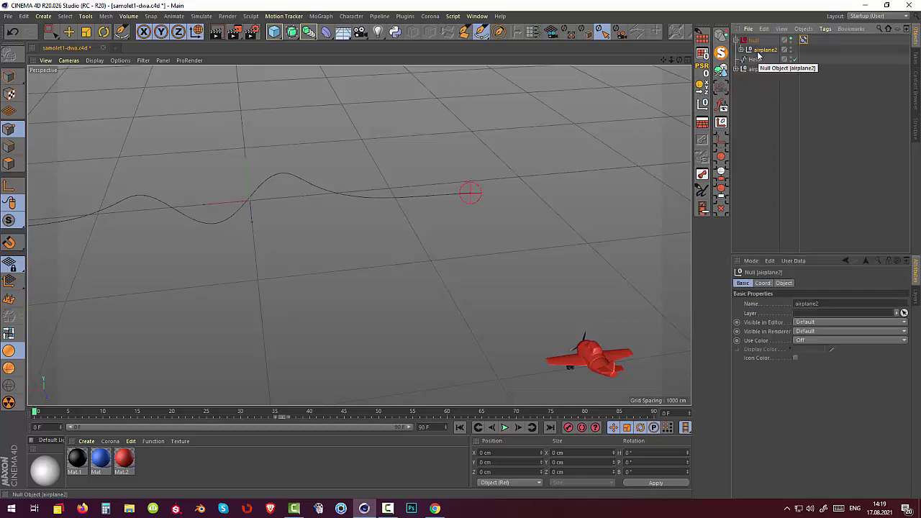
click(754, 41)
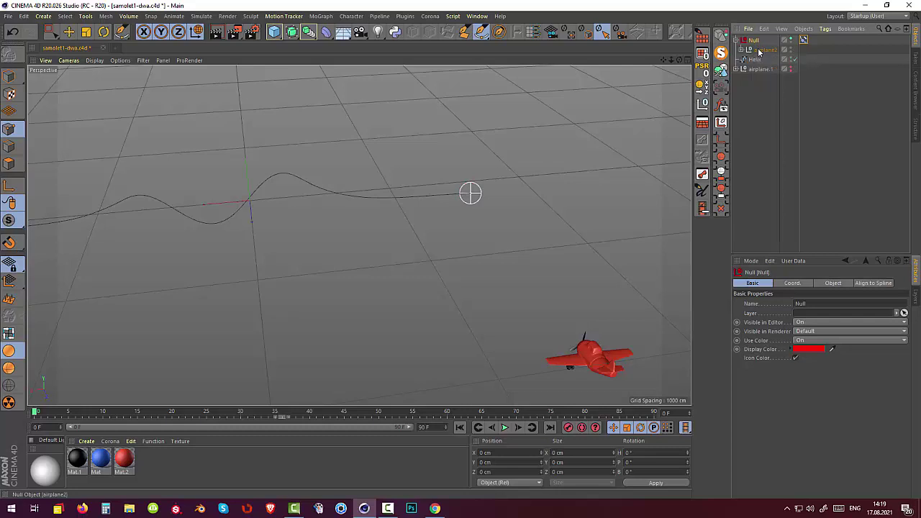
click(759, 50)
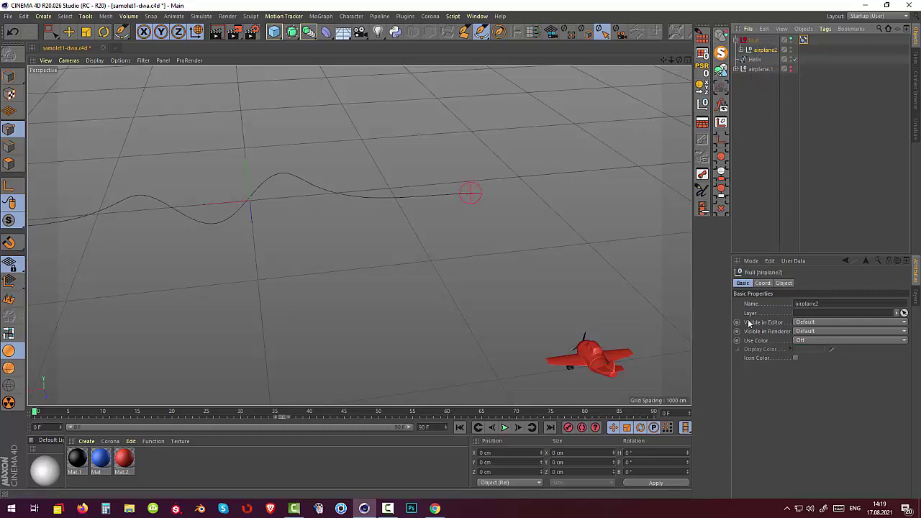
click(762, 283)
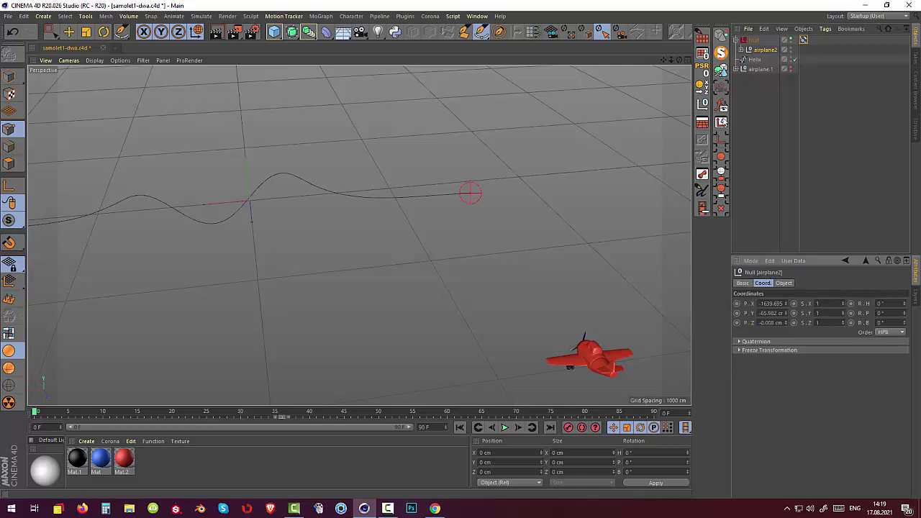
click(703, 70)
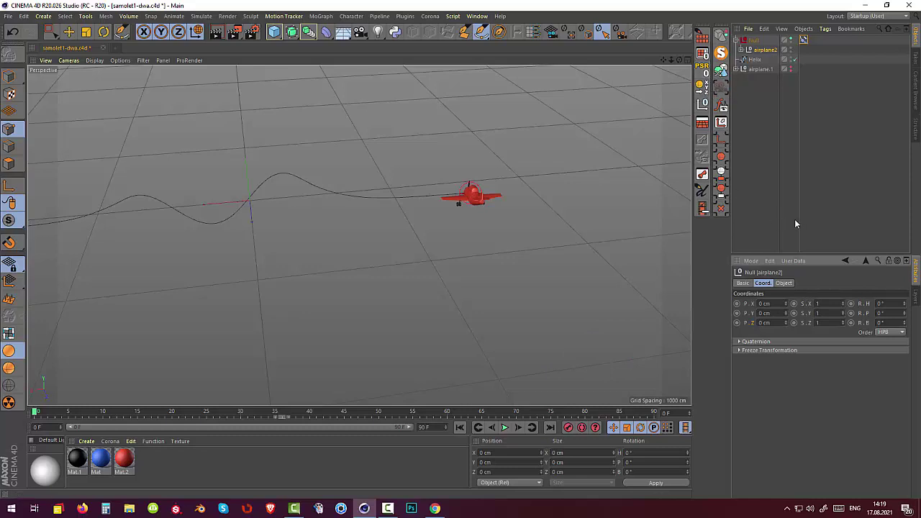
Set the Align to Spline tag's Axis to X and key its Position at 0%.
click(754, 41)
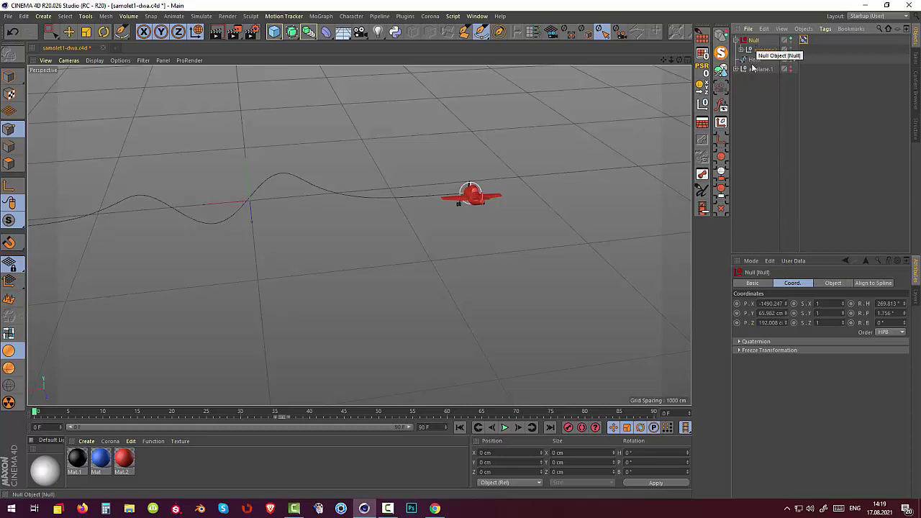
click(803, 40)
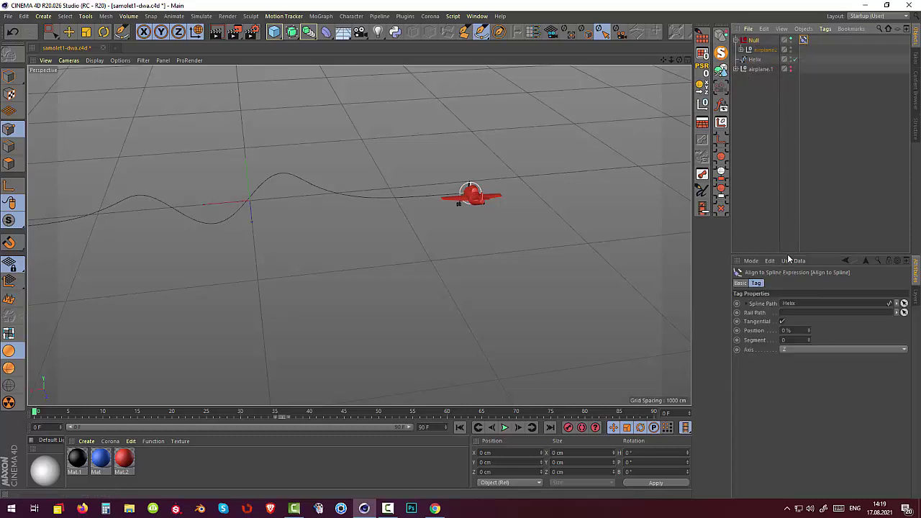
drag(780, 331, 784, 328)
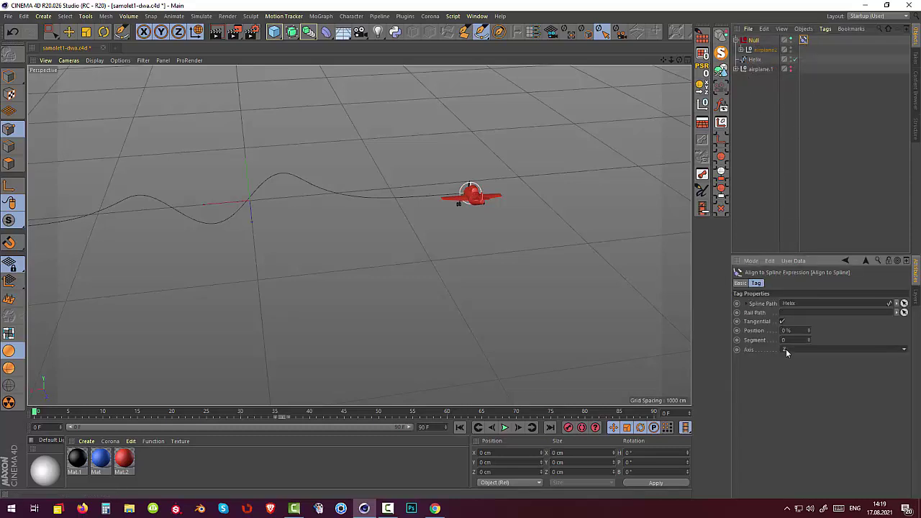
click(785, 349)
click(791, 361)
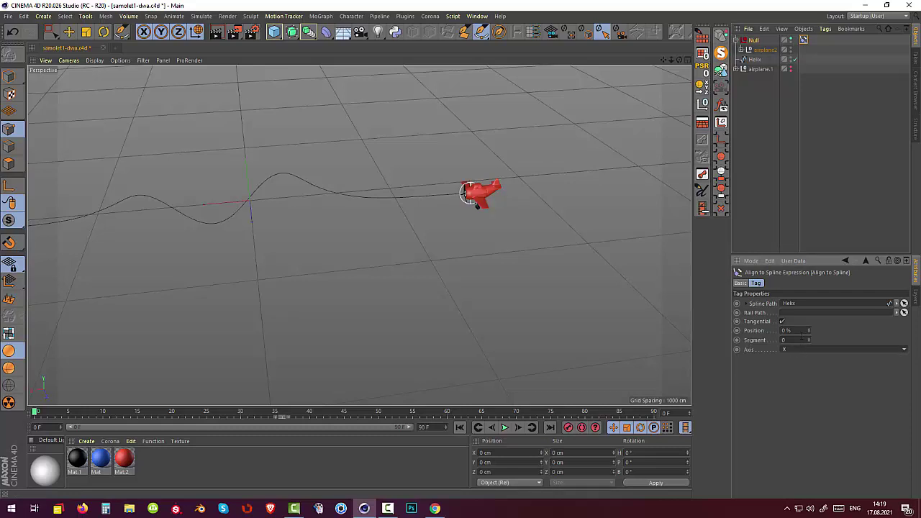
click(737, 331)
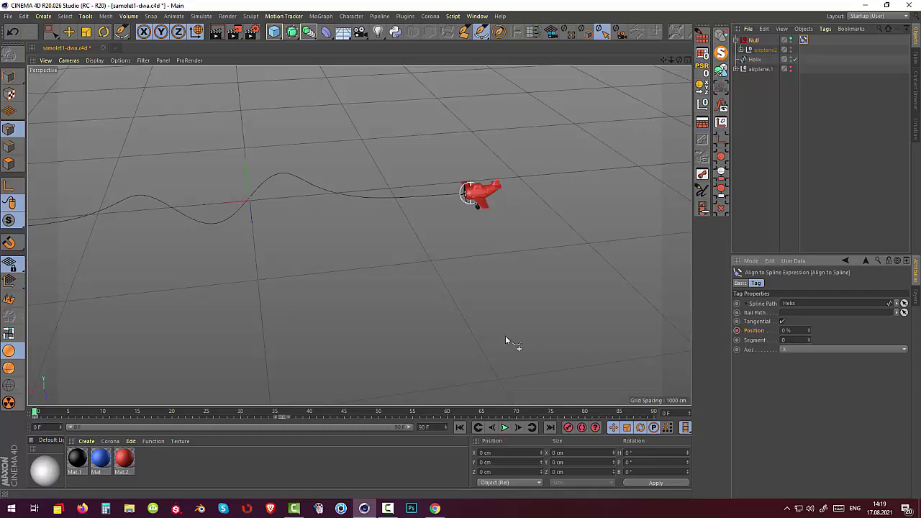
Slide the airplane along the path and key Position, then key Position again at frame 90.
alt+drag(502, 333, 576, 294)
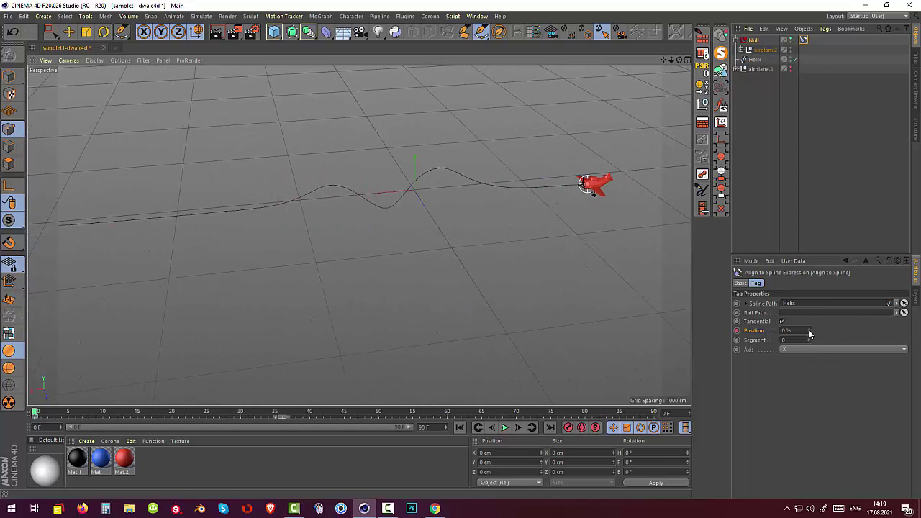
drag(808, 329, 861, 329)
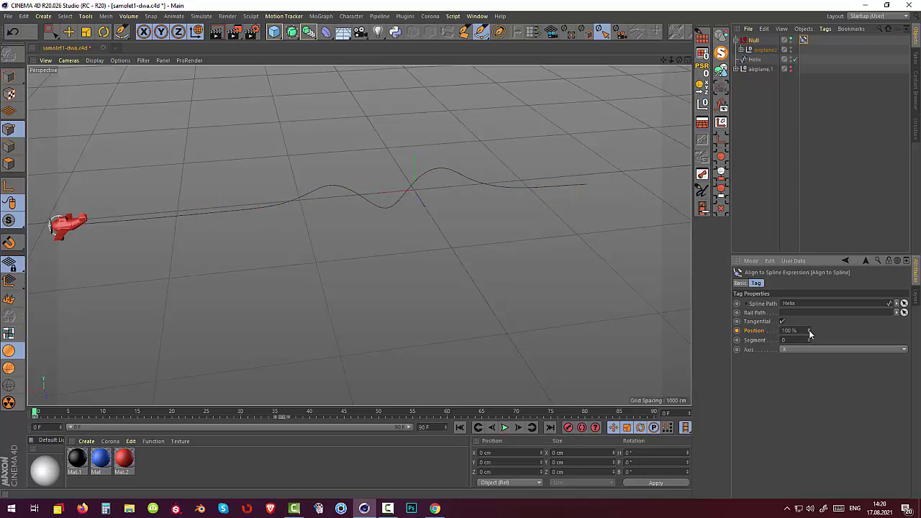
click(737, 331)
drag(35, 413, 653, 413)
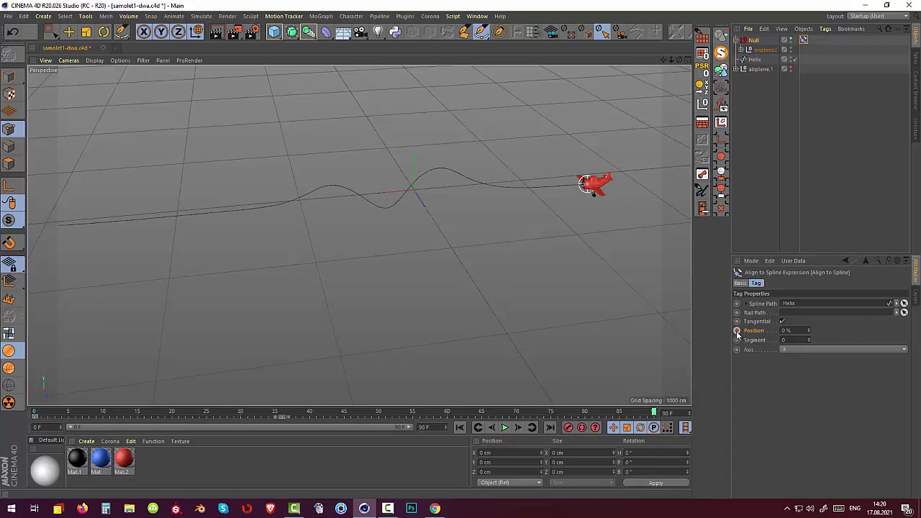
click(736, 332)
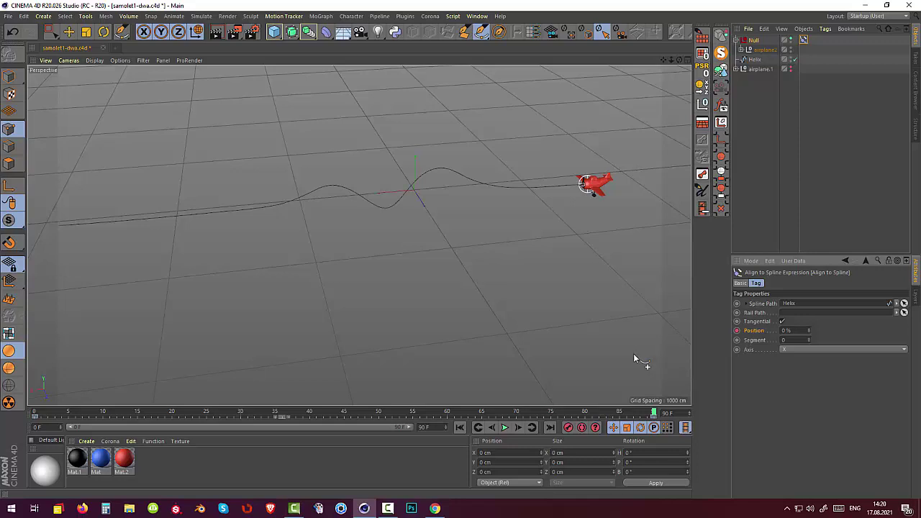
Return to frame 0, scrub the first frames, and recheck the Null's Align to Spline settings.
click(761, 51)
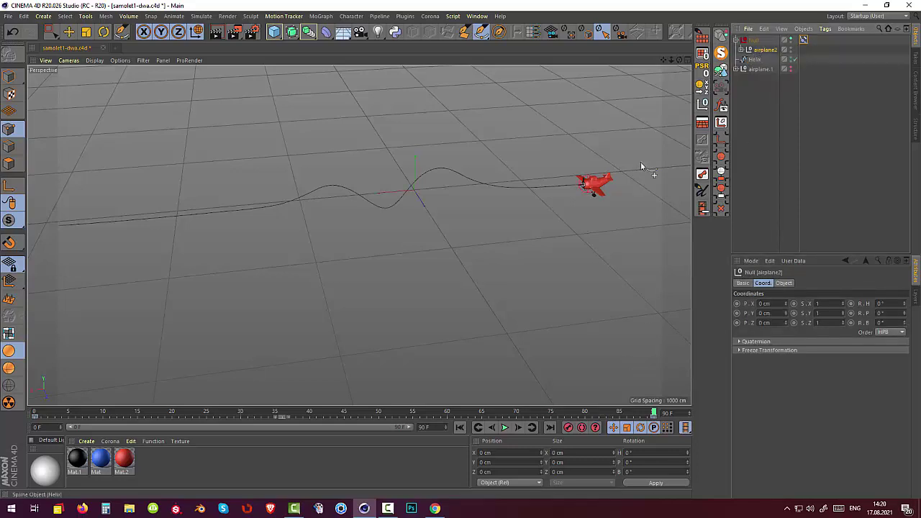
click(35, 415)
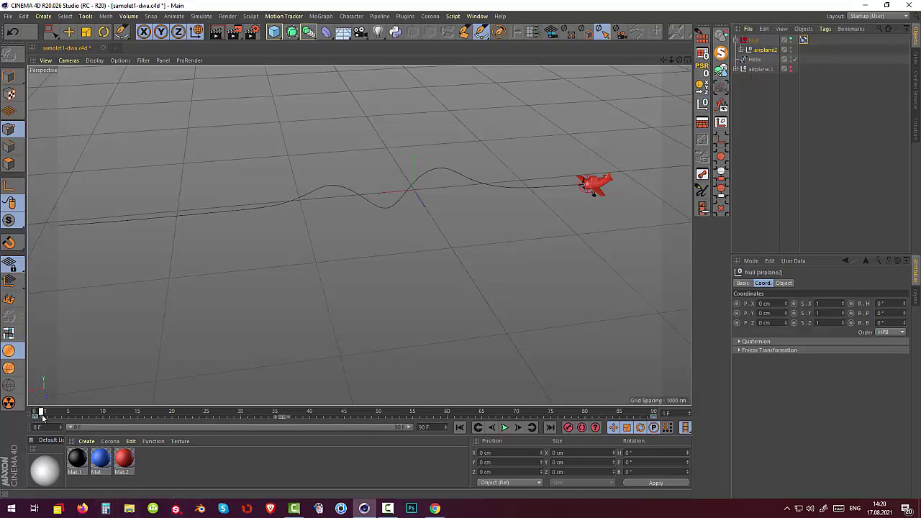
drag(64, 413, 32, 426)
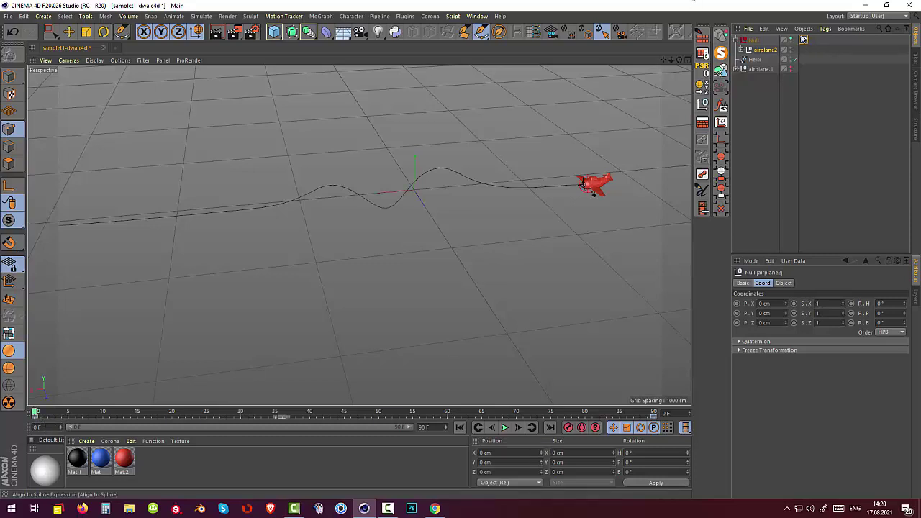
click(754, 40)
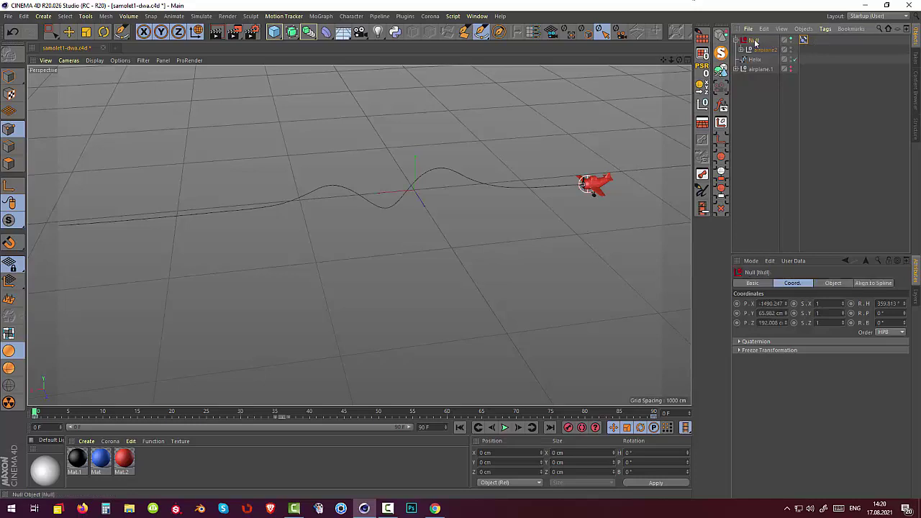
click(804, 41)
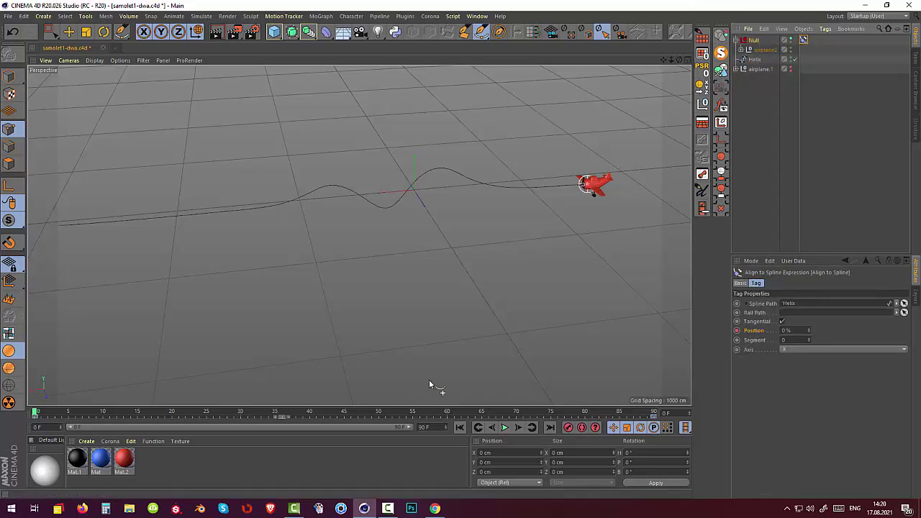
click(767, 51)
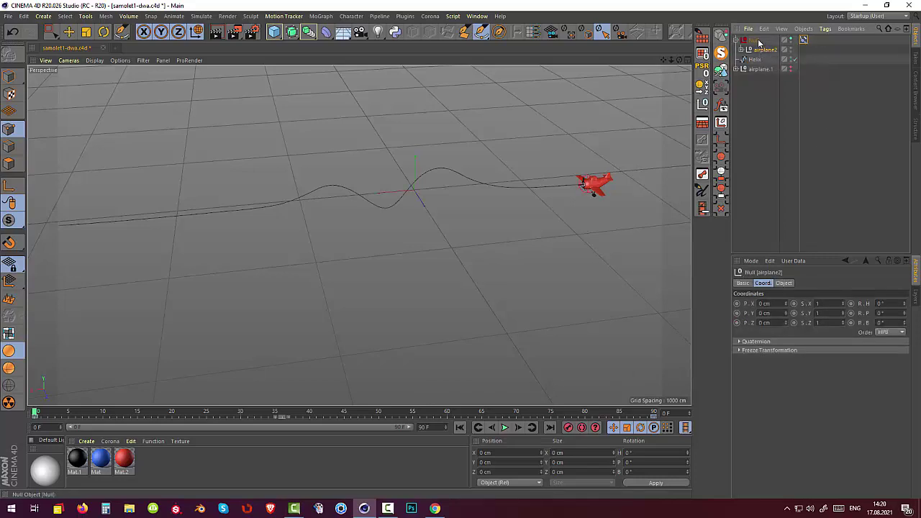
click(754, 41)
Undo the last four changes to restore the airplane's earlier rotation.
click(13, 32)
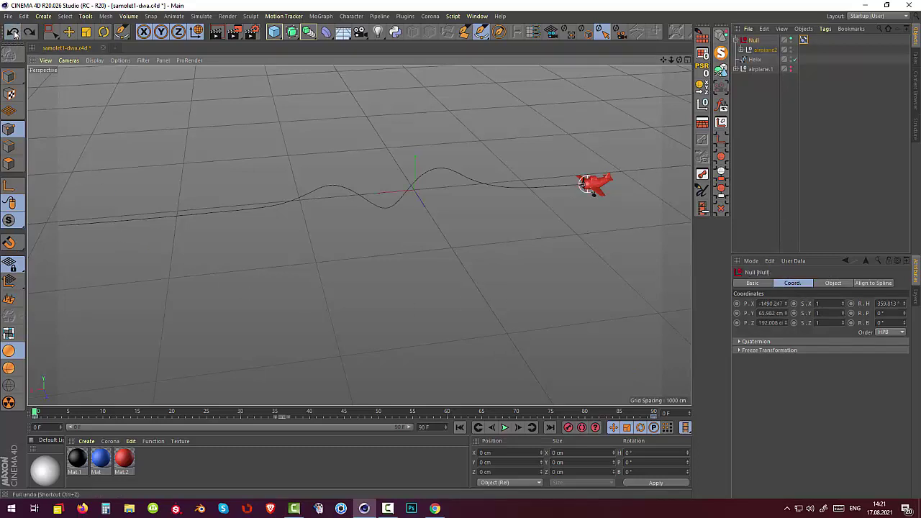
click(13, 33)
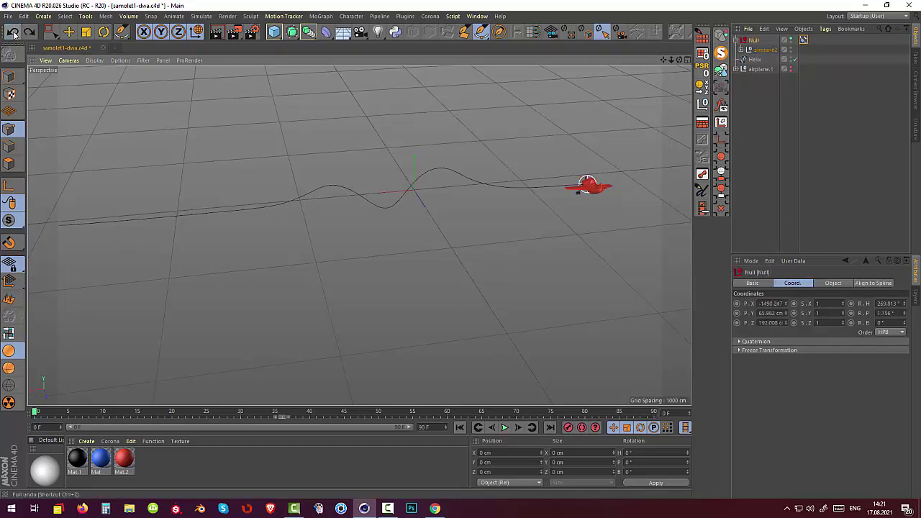
click(14, 34)
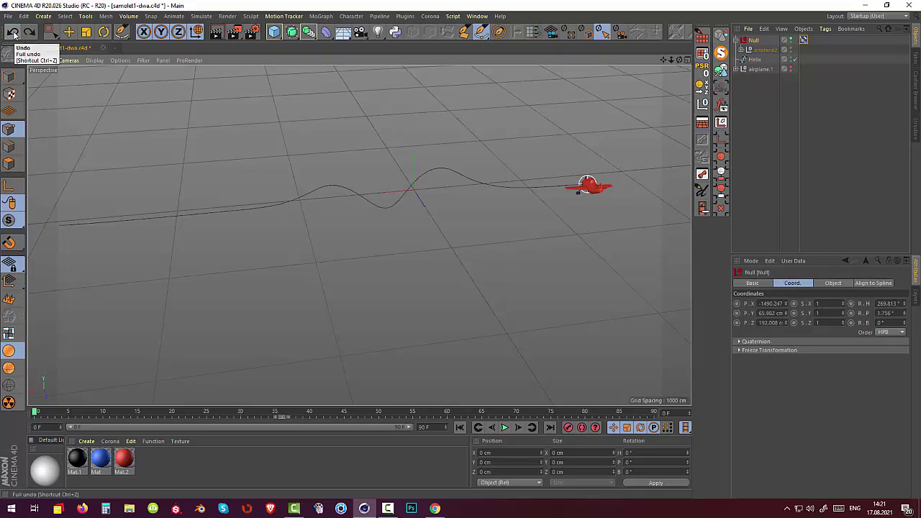
click(14, 34)
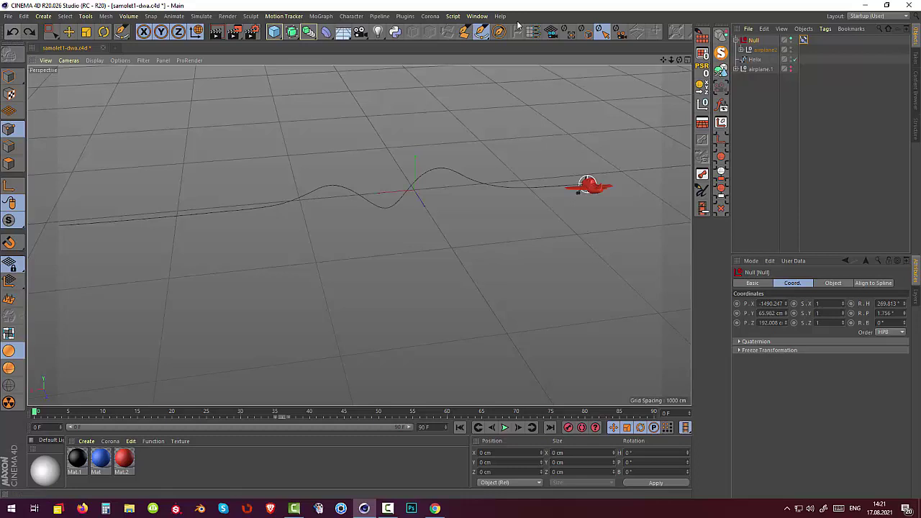
Reselect the Null's Align to Spline tag and set a key on its 0% Position.
click(757, 52)
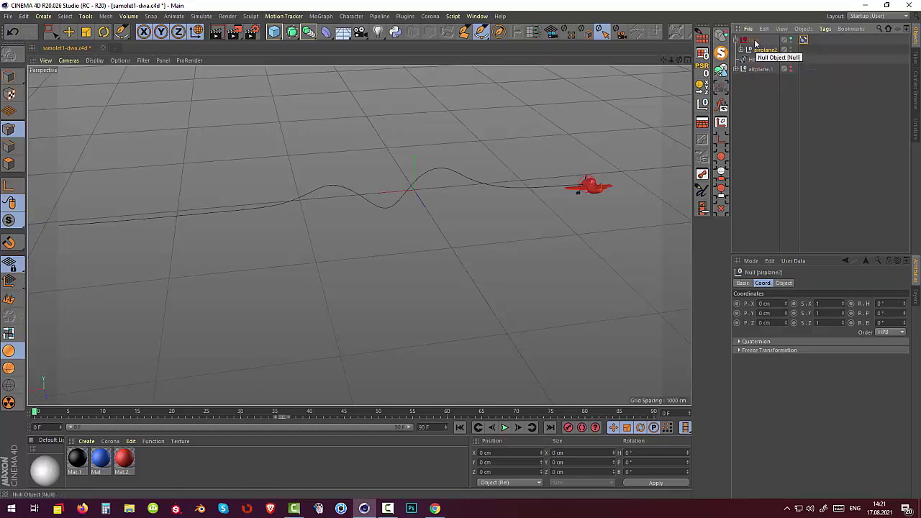
click(754, 41)
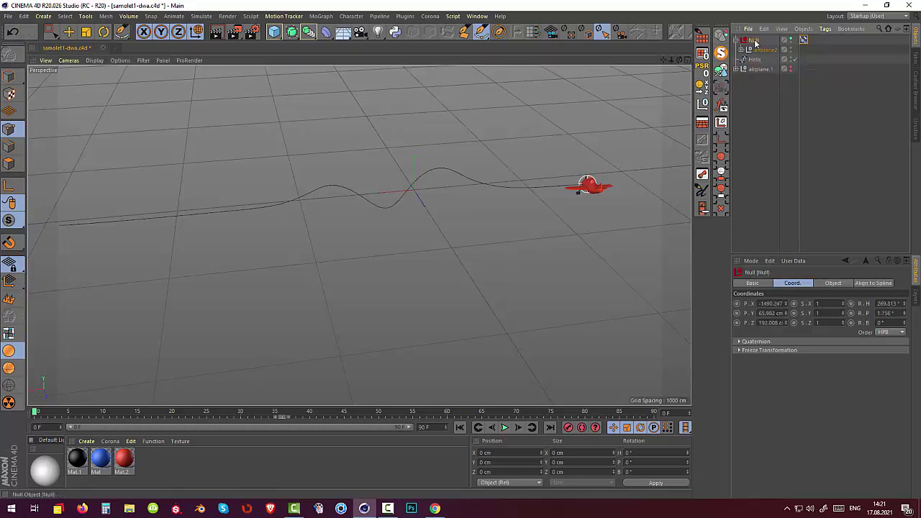
click(803, 40)
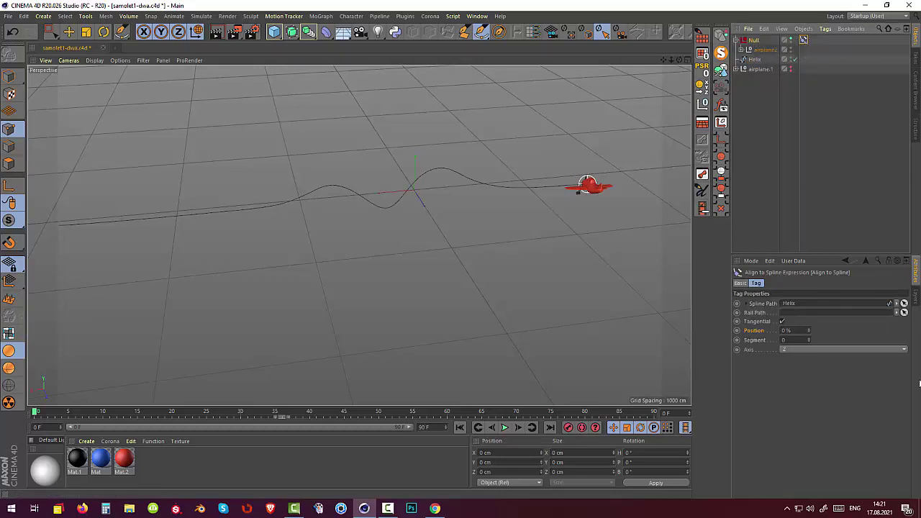
click(736, 333)
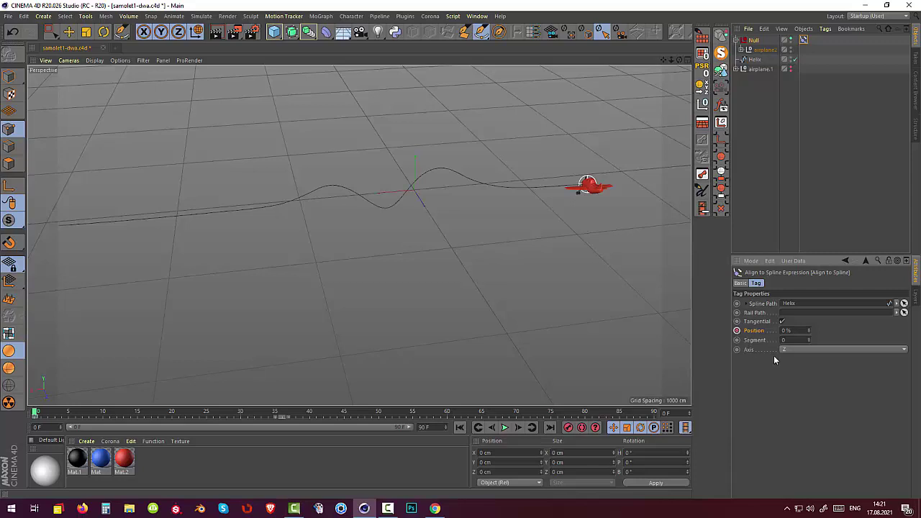
Set Axis back to X, key Position 100% at frame 90, and scrub back to frame 31.
click(794, 349)
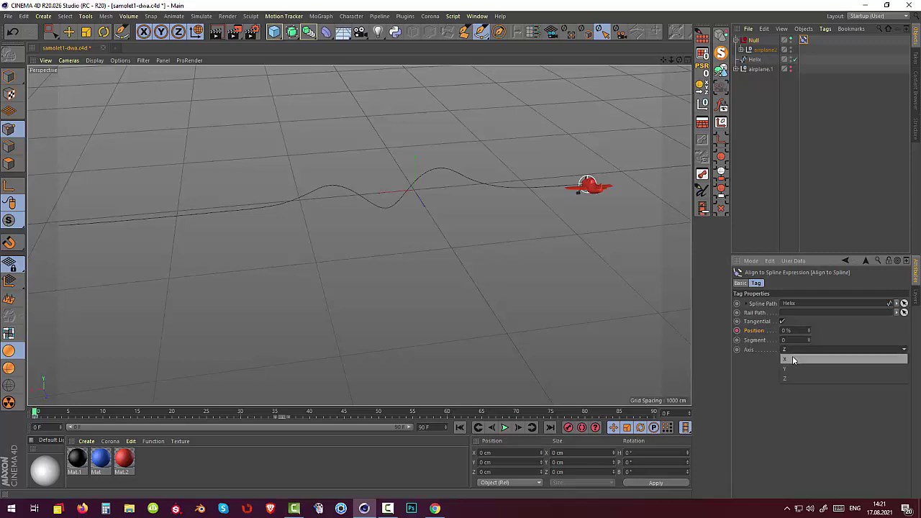
click(792, 355)
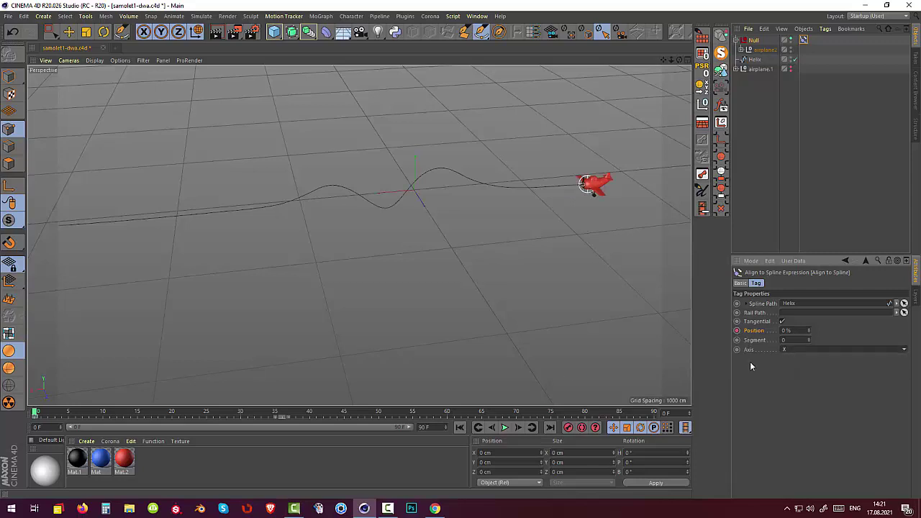
mouse_move(38, 414)
mouse_down()
mouse_move(523, 429)
mouse_move(692, 446)
mouse_up()
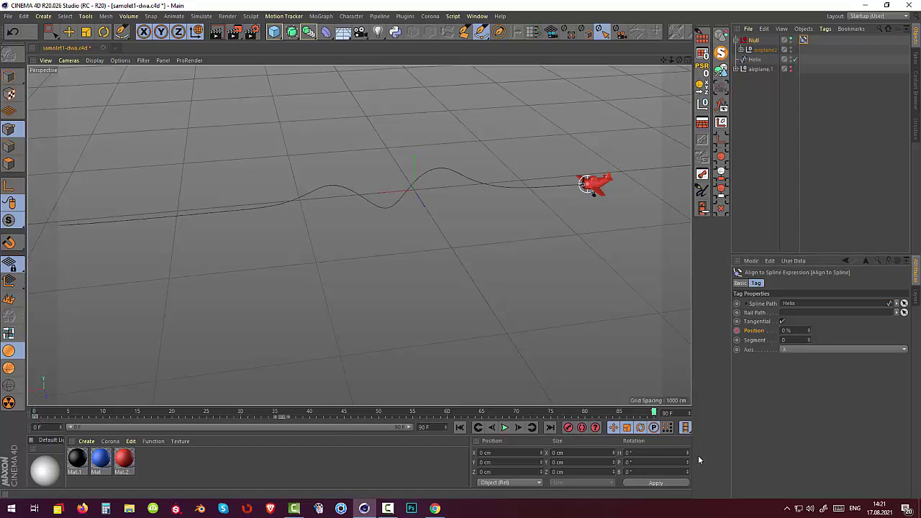
drag(811, 330, 863, 331)
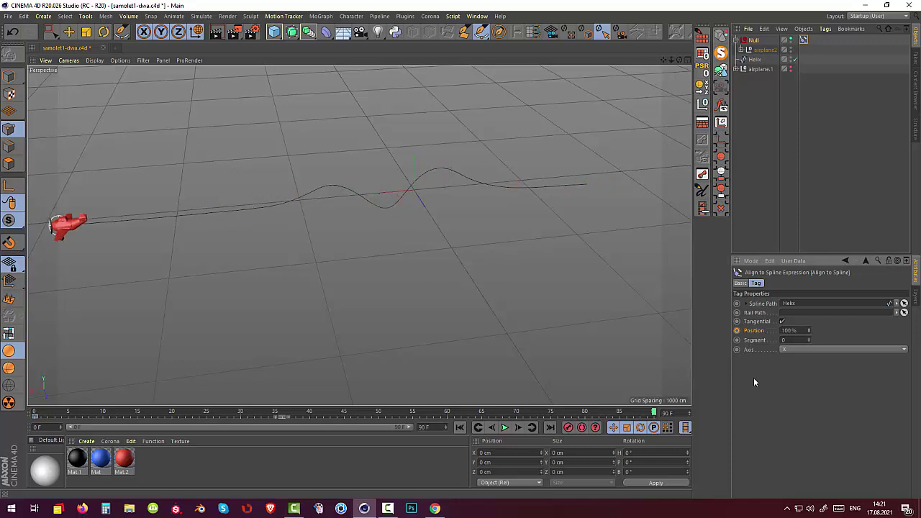
click(736, 331)
mouse_move(654, 413)
mouse_down()
mouse_move(64, 423)
mouse_move(450, 440)
mouse_move(148, 488)
mouse_move(213, 491)
mouse_move(245, 479)
mouse_up()
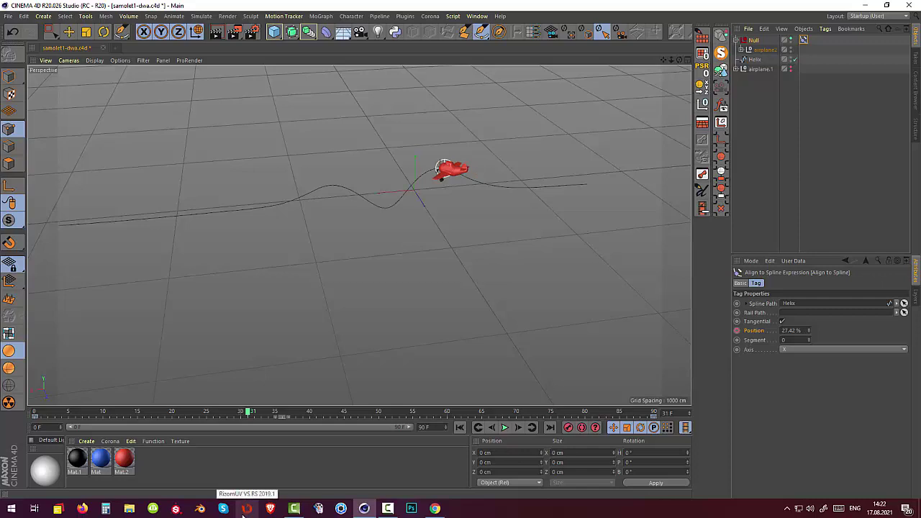
Bank airplane2 to R.B 6° and key its R.P pitch at -59° on frame 31.
click(766, 51)
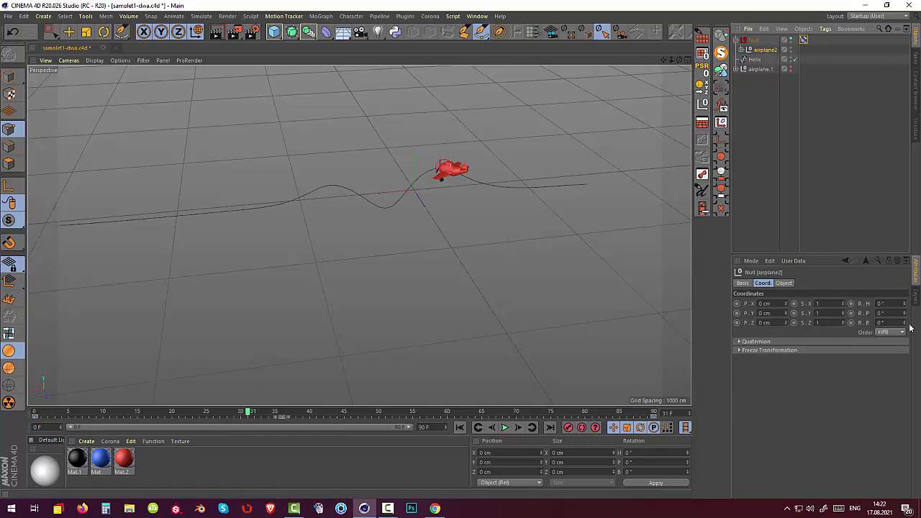
drag(904, 323, 905, 326)
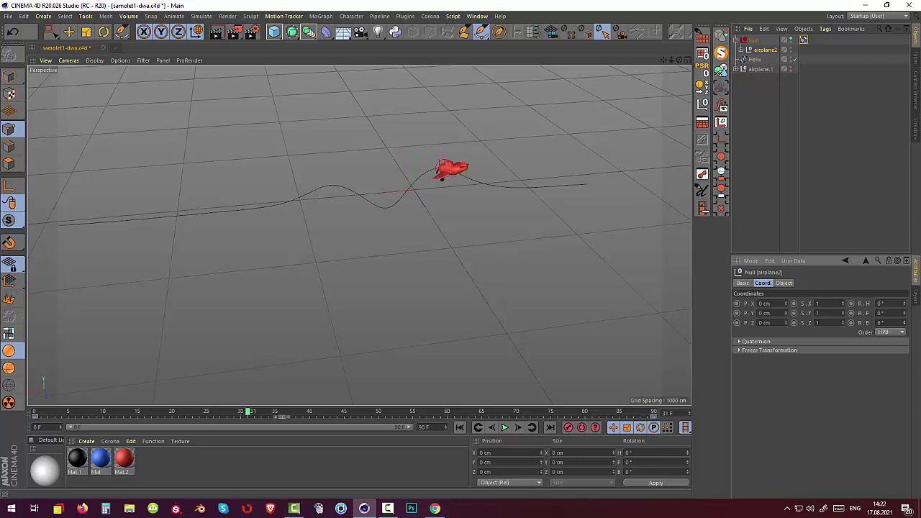
drag(904, 312, 904, 354)
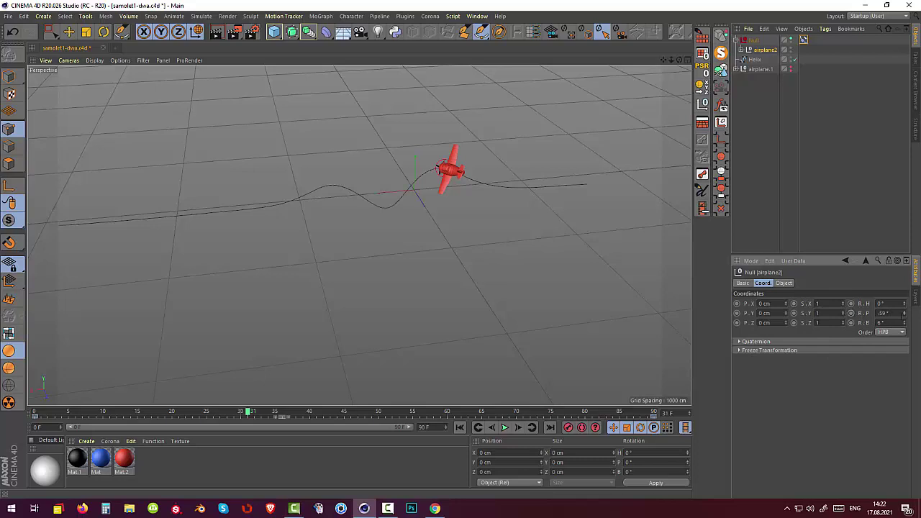
double_click(882, 313)
click(852, 314)
Key airplane2's R.P pitch at 0° on frames 0 and 22.
drag(247, 415, 34, 414)
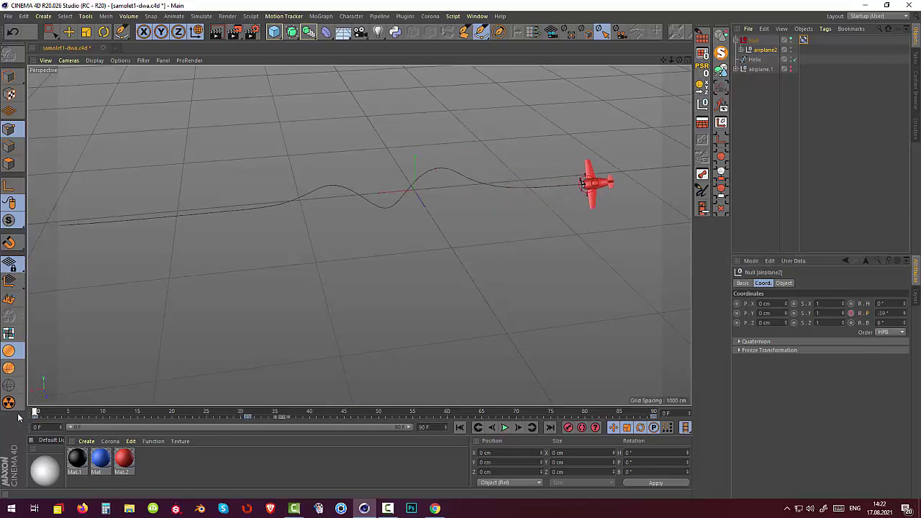
click(883, 313)
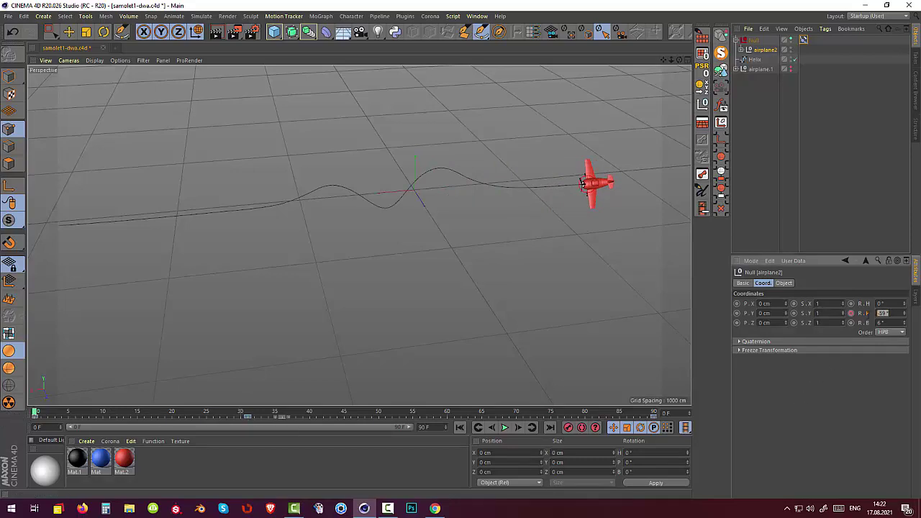
text(0)
click(850, 315)
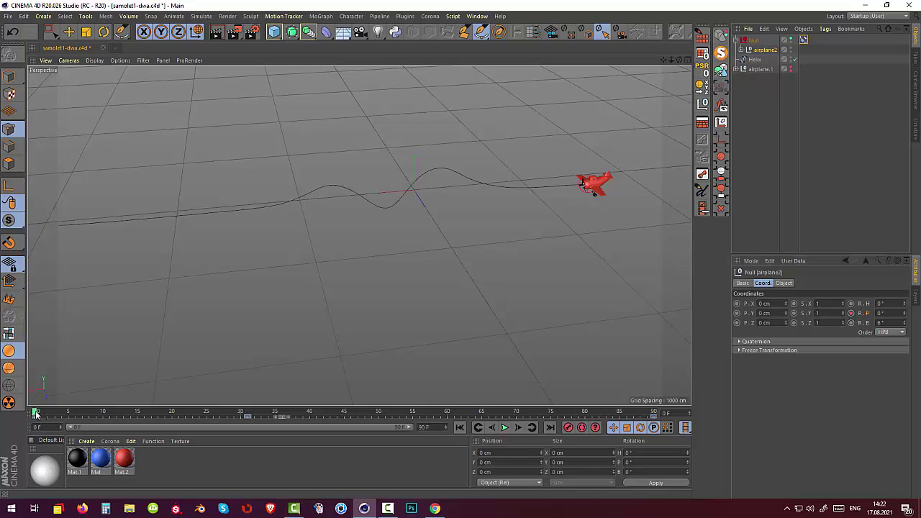
mouse_move(36, 413)
mouse_down()
mouse_move(117, 414)
mouse_move(256, 441)
mouse_move(92, 444)
mouse_move(189, 450)
mouse_up()
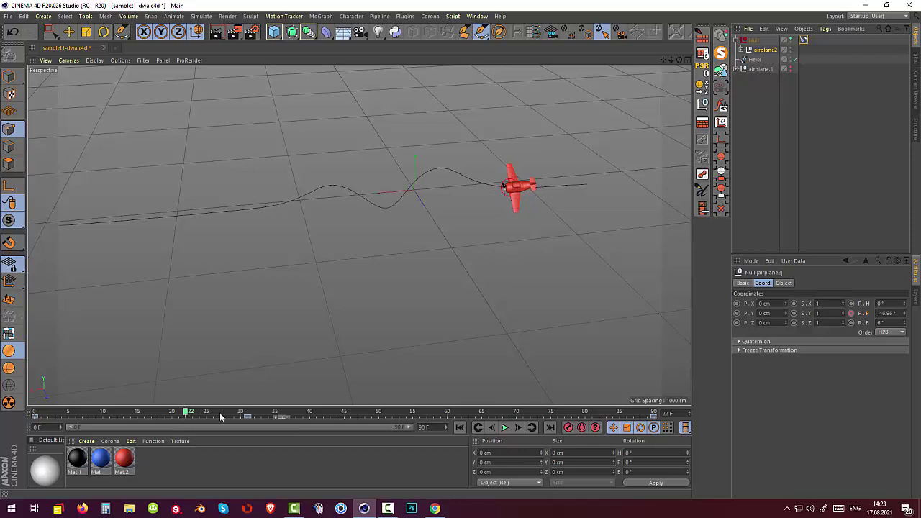
click(886, 313)
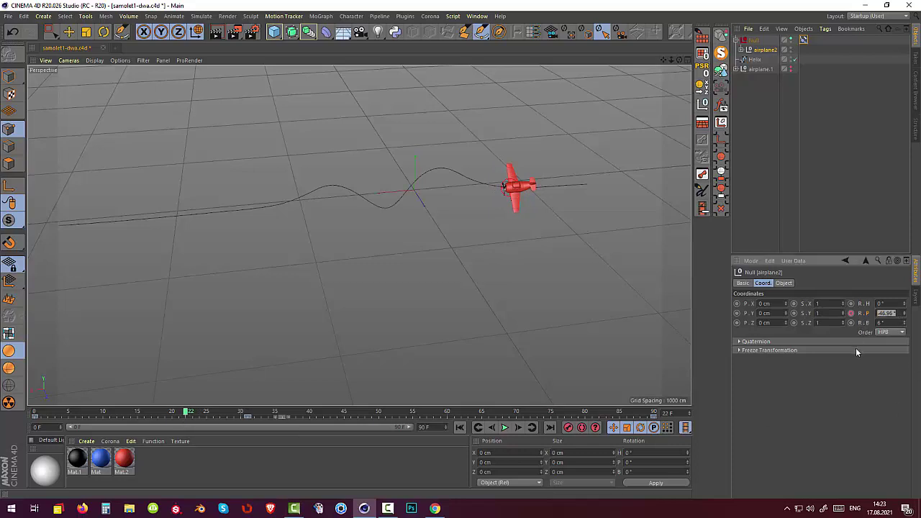
text(0)
key(Return)
click(851, 314)
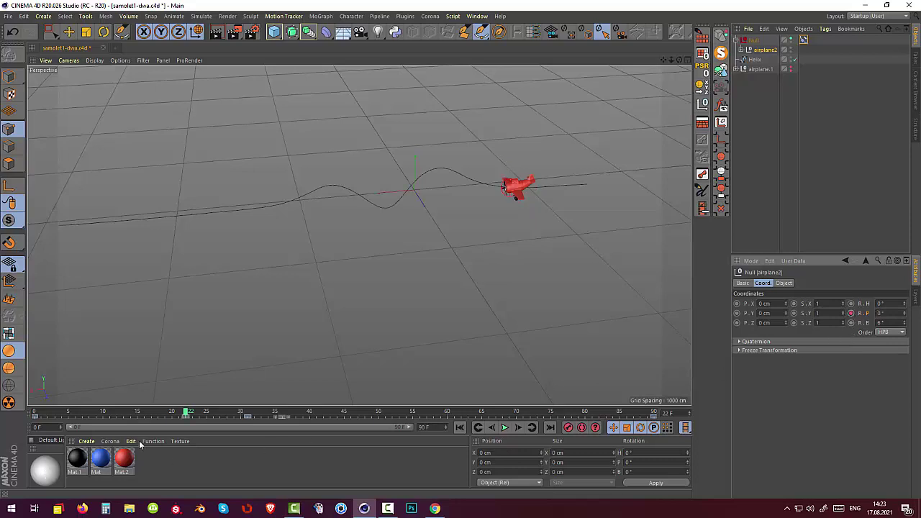
Preview the animation, then change airplane2's pitch (R.P) and keyframe it at frame 40.
click(34, 415)
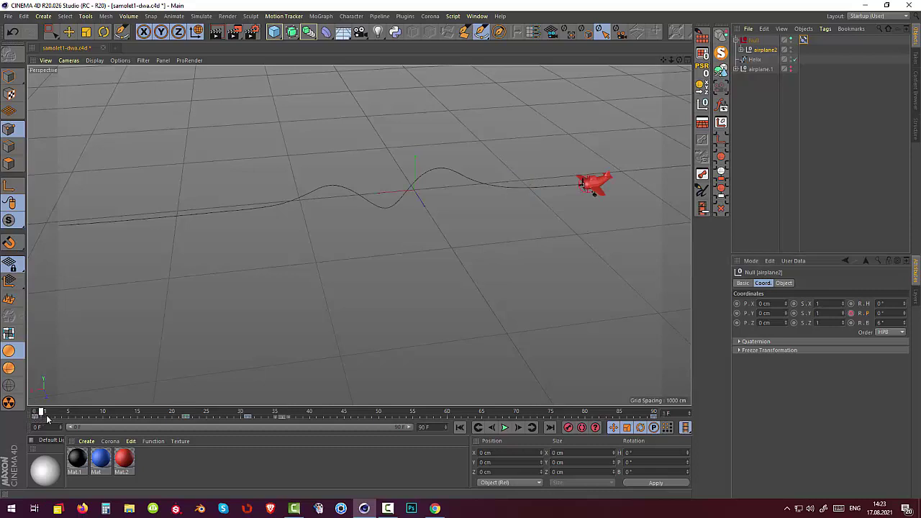
drag(37, 414, 252, 446)
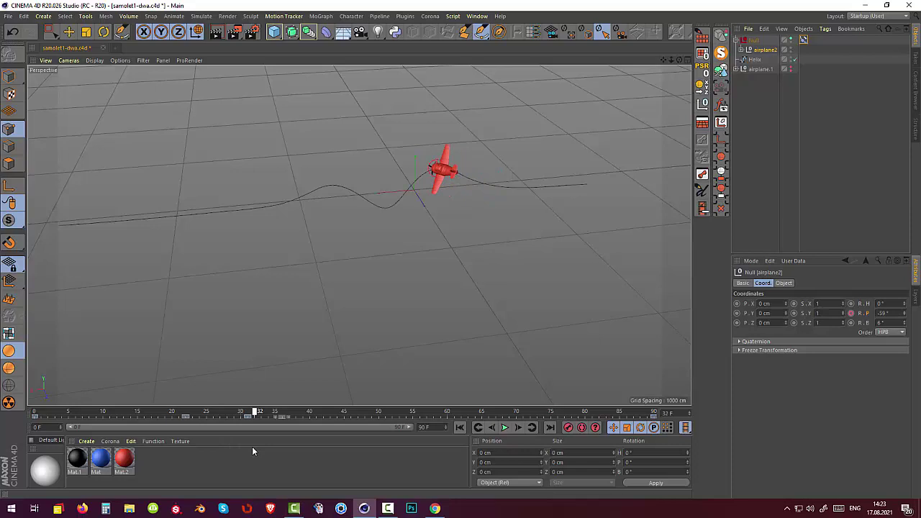
drag(255, 451, 309, 452)
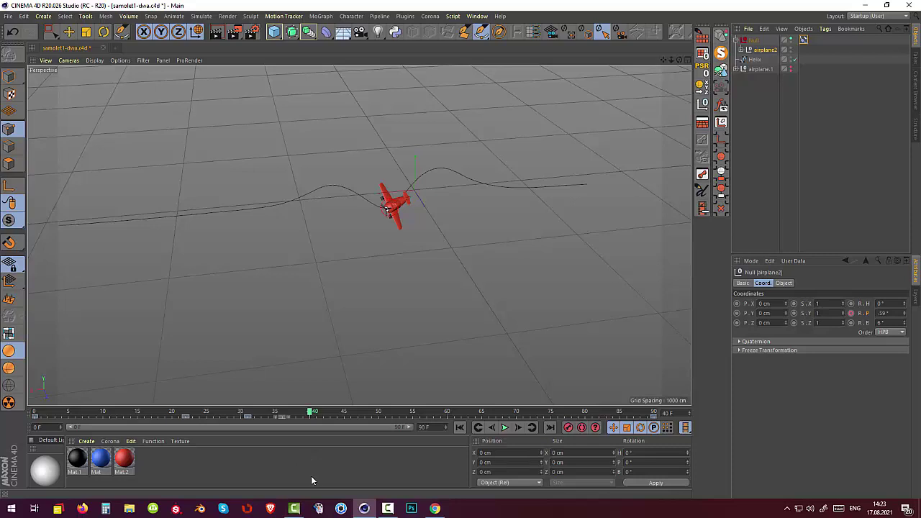
click(851, 315)
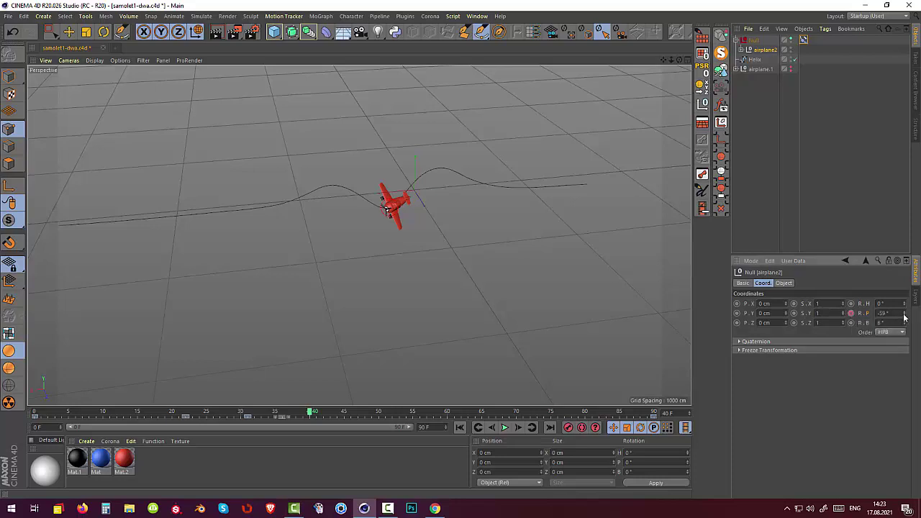
drag(905, 317, 904, 241)
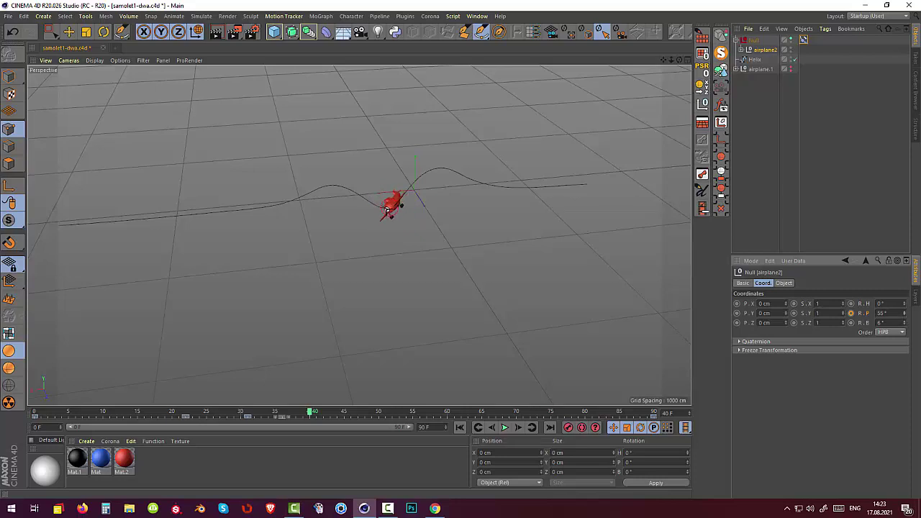
click(852, 313)
Keyframe airplane2's pitch at frame 48 and adjust the R.P angle there.
drag(312, 414, 356, 419)
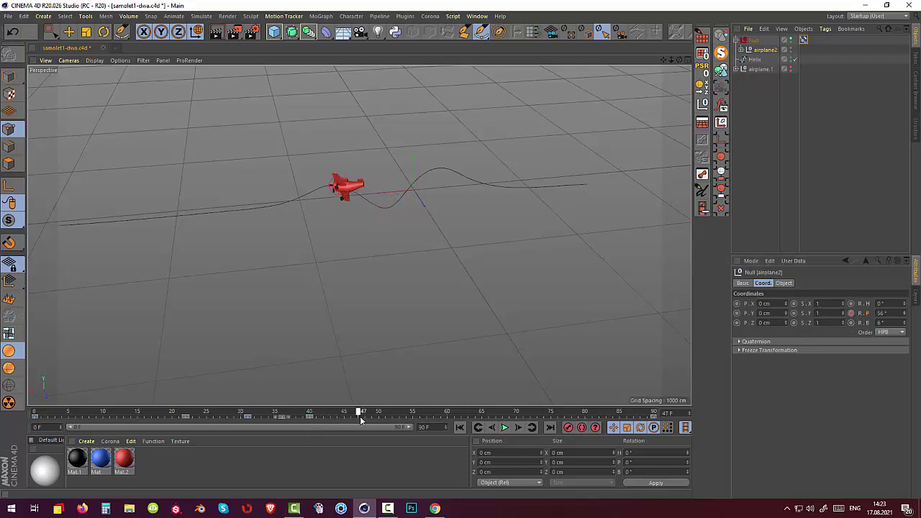
drag(361, 417, 365, 416)
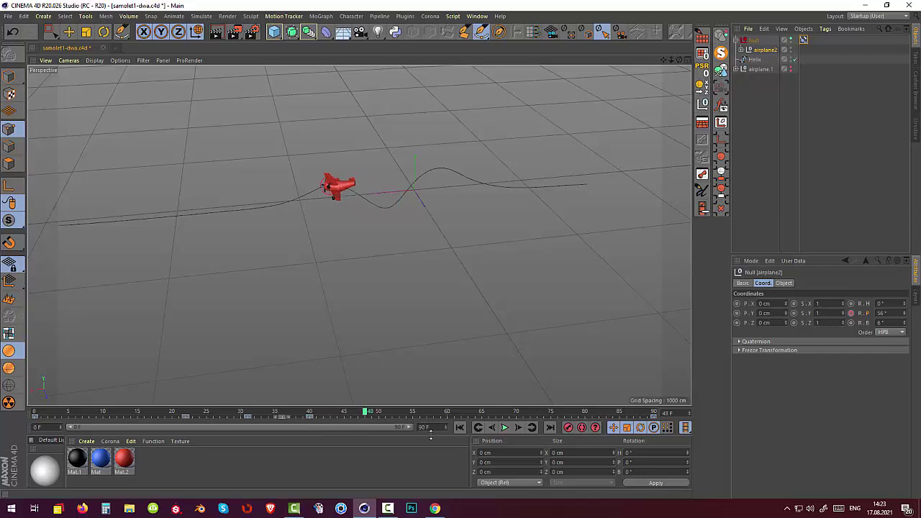
click(852, 314)
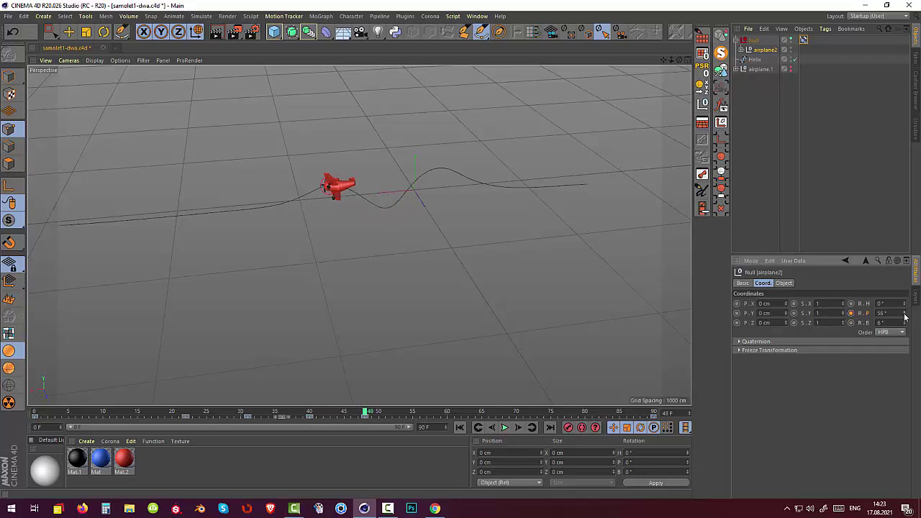
drag(905, 317, 905, 398)
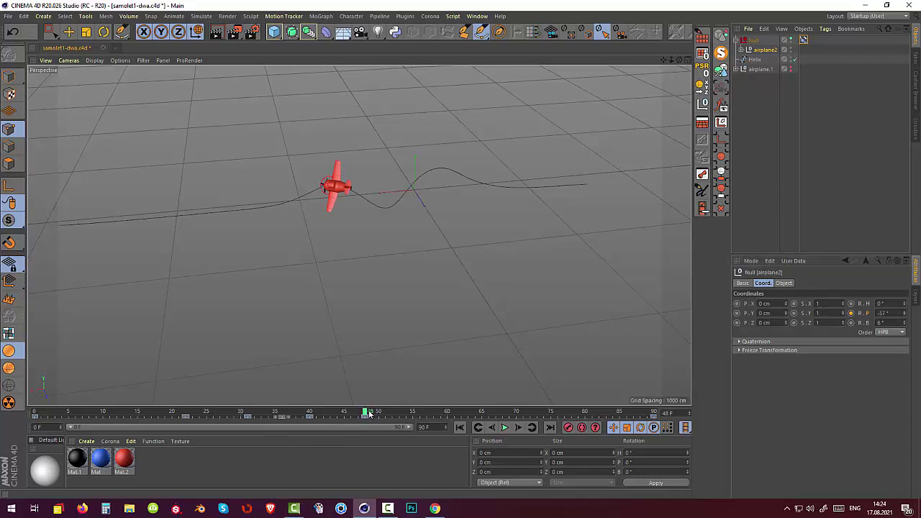
Change the 56° pitch to 0° around frame 59, then preview the banking motion.
mouse_move(368, 413)
mouse_down()
mouse_move(199, 412)
mouse_move(454, 414)
mouse_up()
drag(449, 415, 440, 421)
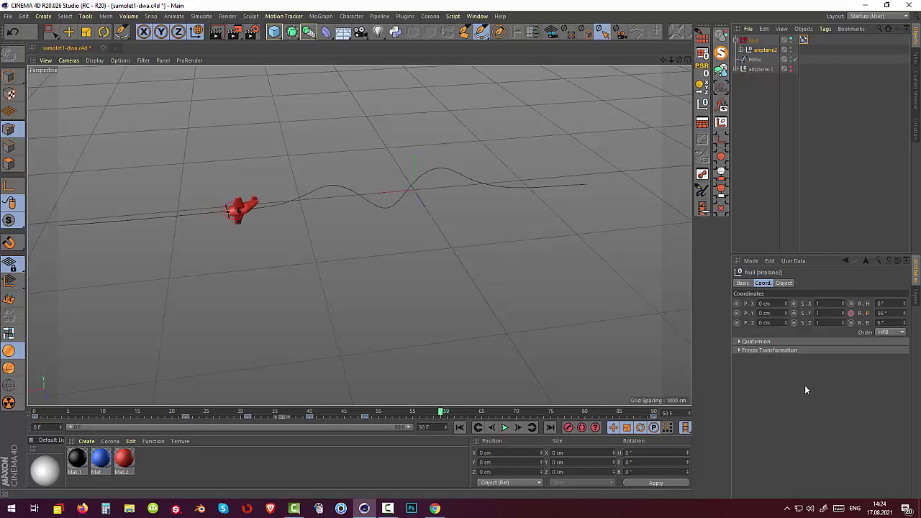
double_click(890, 314)
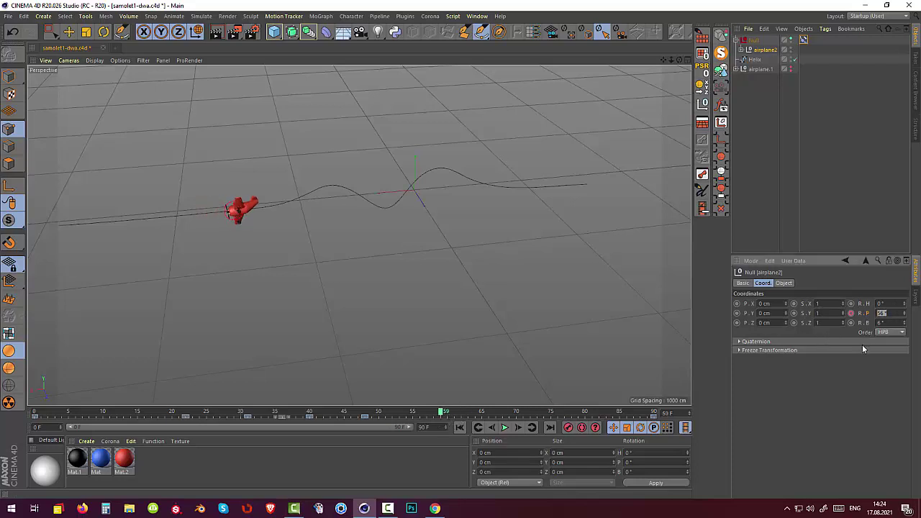
key(BackSpace)
text(0)
key(Return)
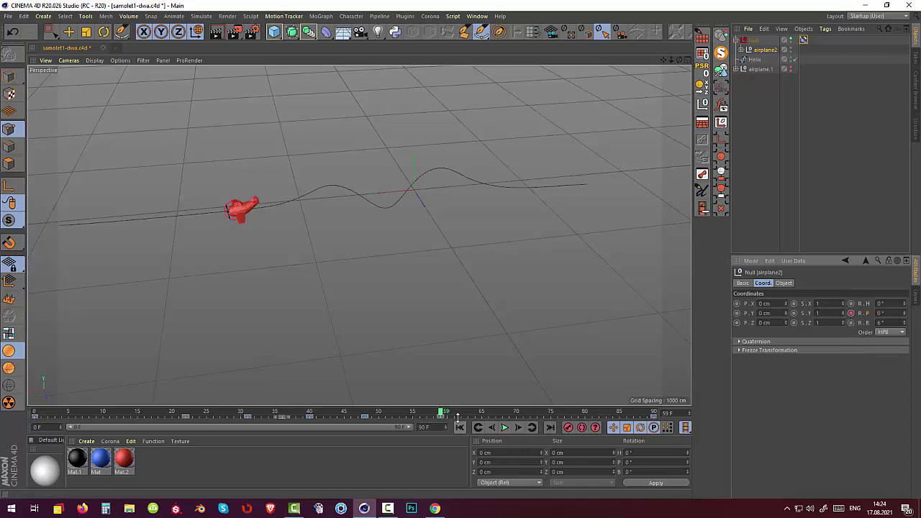
mouse_move(443, 415)
mouse_down()
mouse_move(139, 413)
mouse_move(115, 425)
mouse_move(285, 440)
mouse_move(603, 439)
mouse_move(51, 437)
mouse_move(341, 460)
mouse_move(668, 458)
mouse_move(34, 446)
mouse_up()
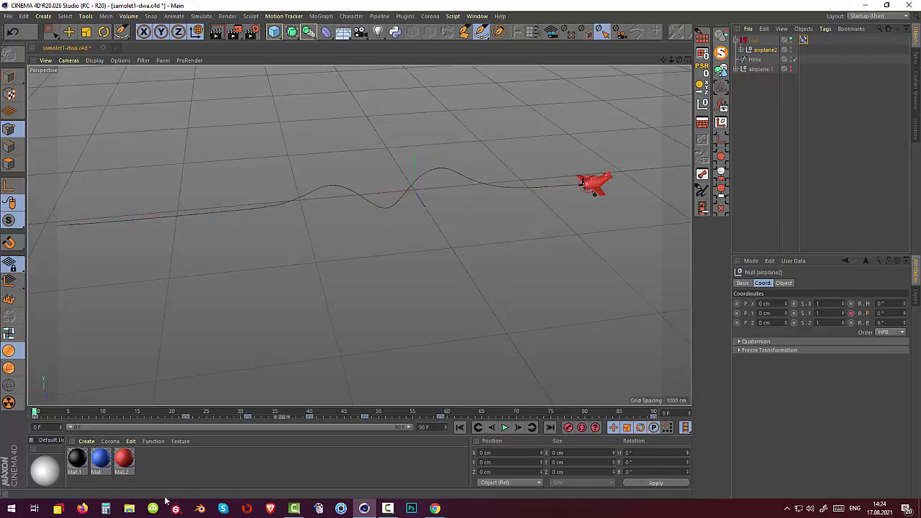
mouse_move(434, 509)
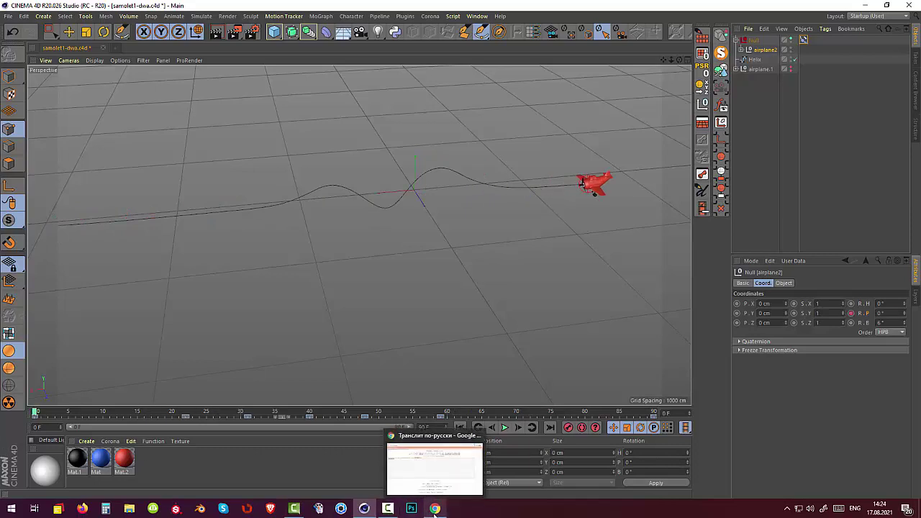
click(387, 510)
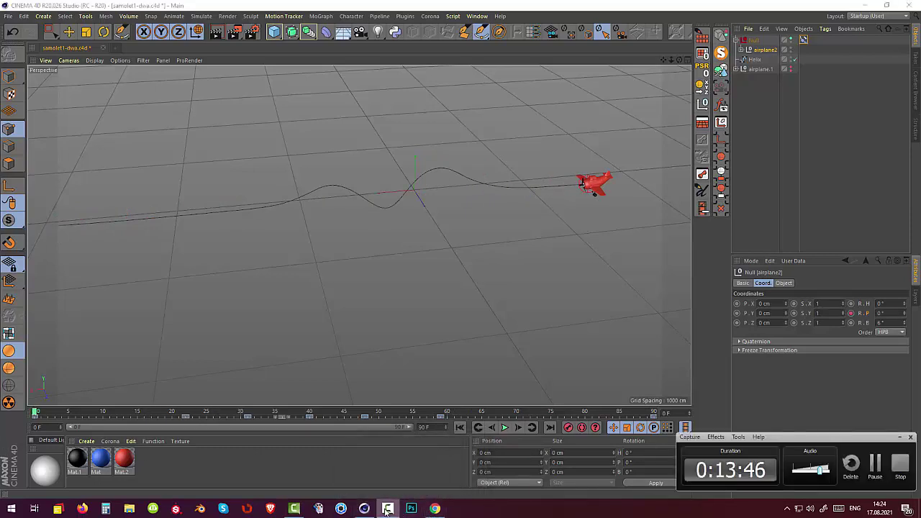
click(387, 509)
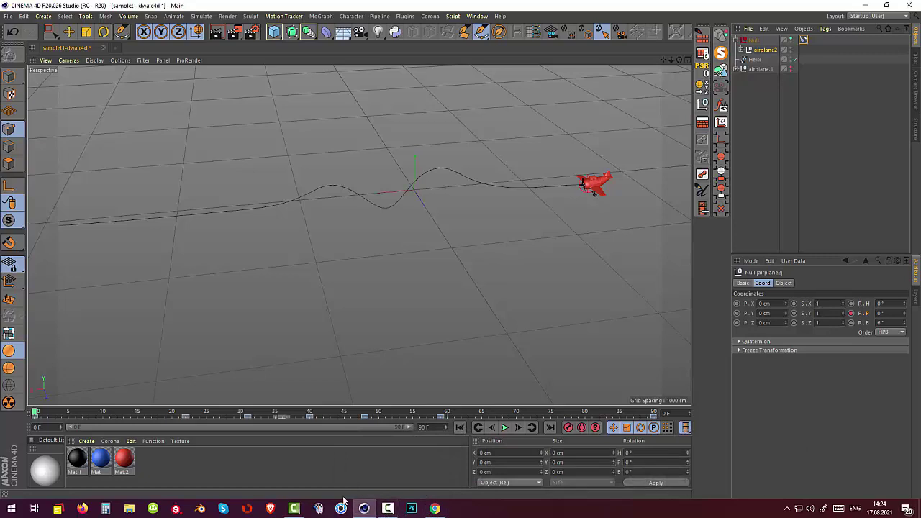